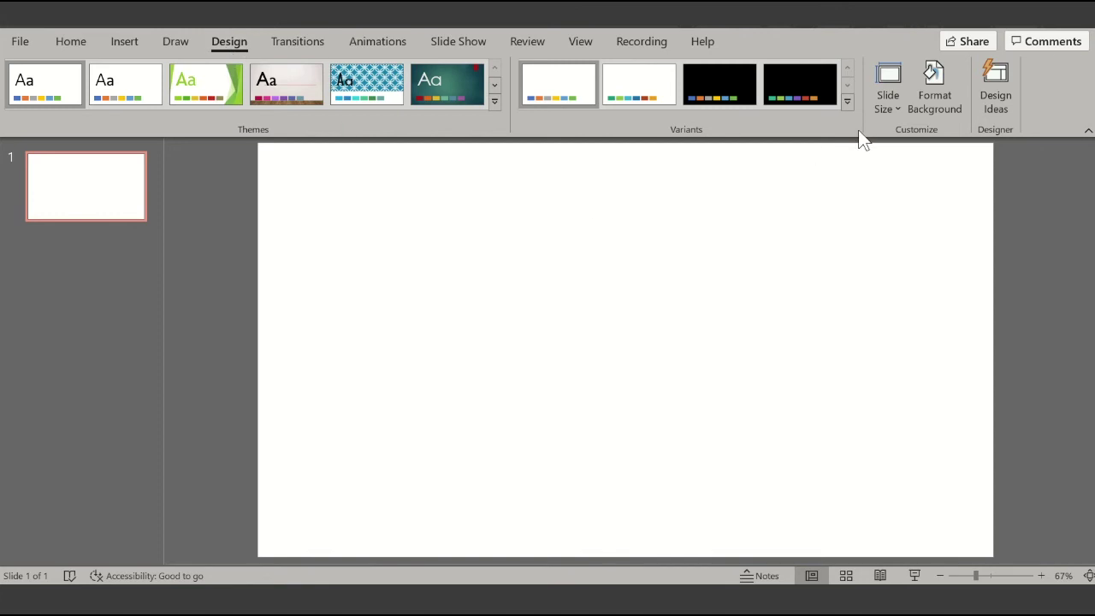
Step: Set a custom portrait slide size of 15 in wide by 26.333 in high
{"action": "left_click", "coordinate": [892, 105]}
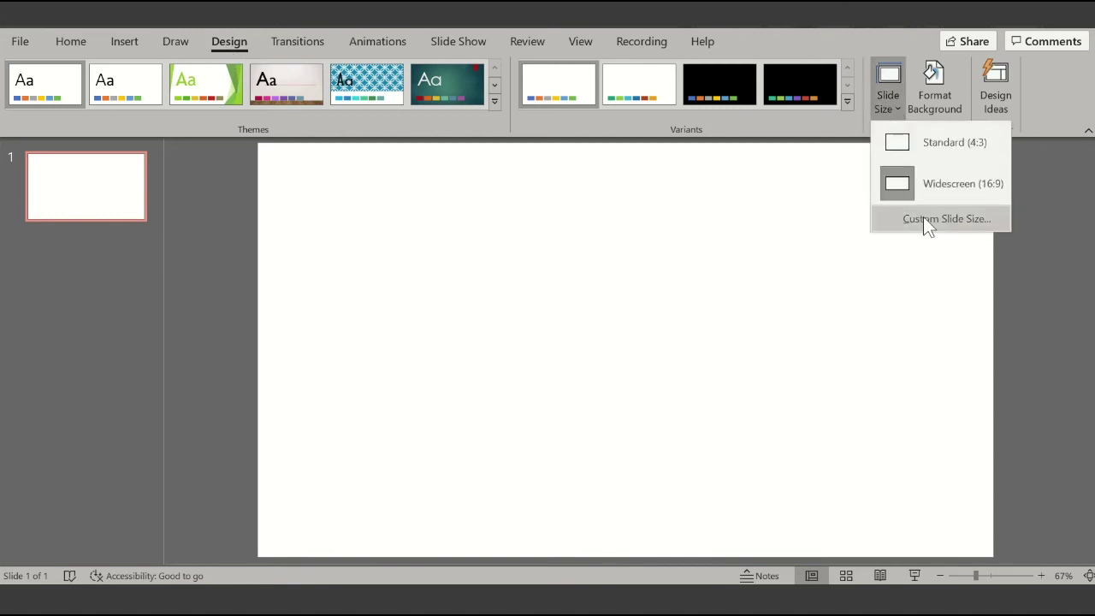
{"action": "left_click", "coordinate": [923, 217]}
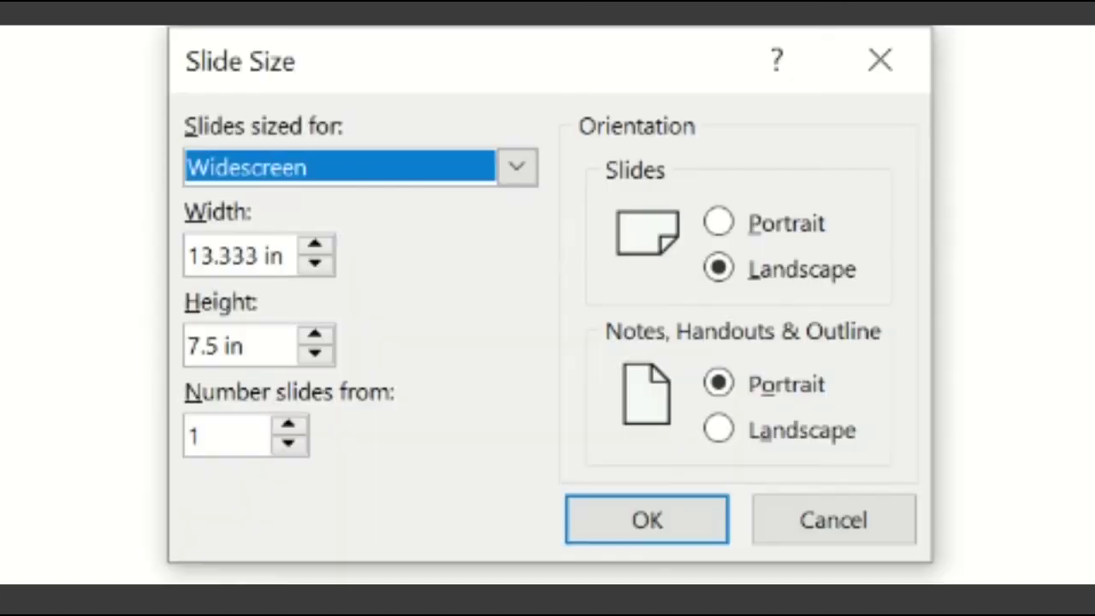
{"action": "left_click", "coordinate": [718, 224]}
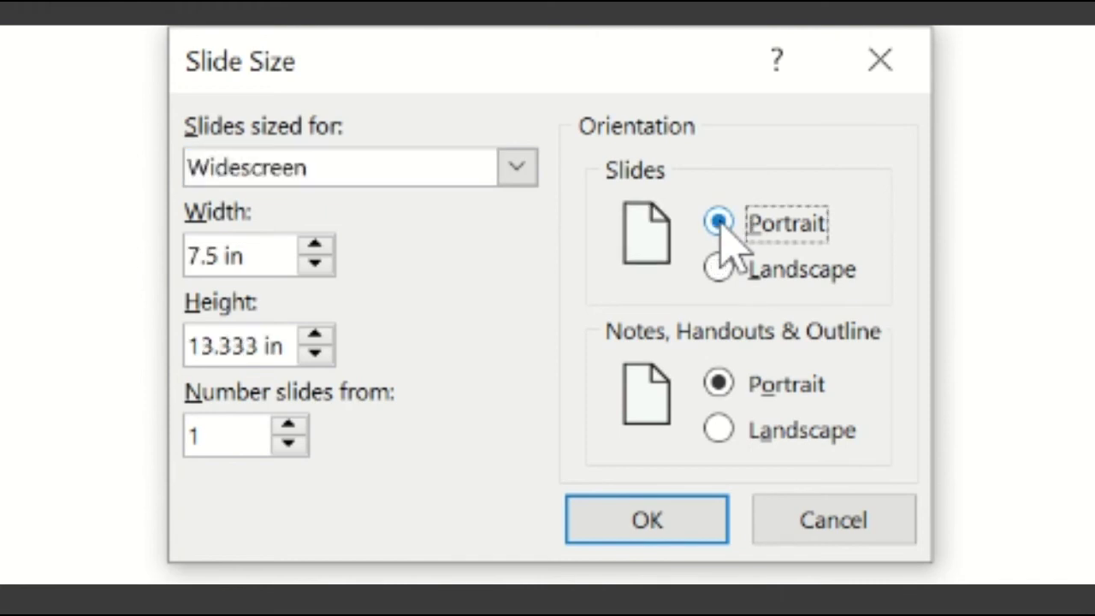
{"action": "left_click", "coordinate": [248, 254]}
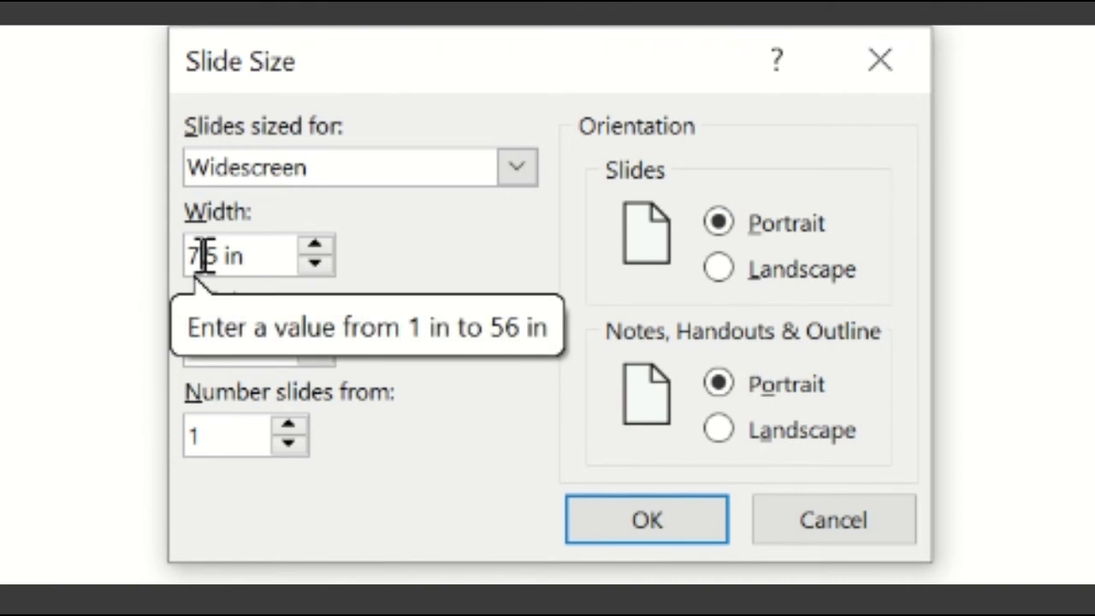
{"action": "left_click", "coordinate": [214, 255]}
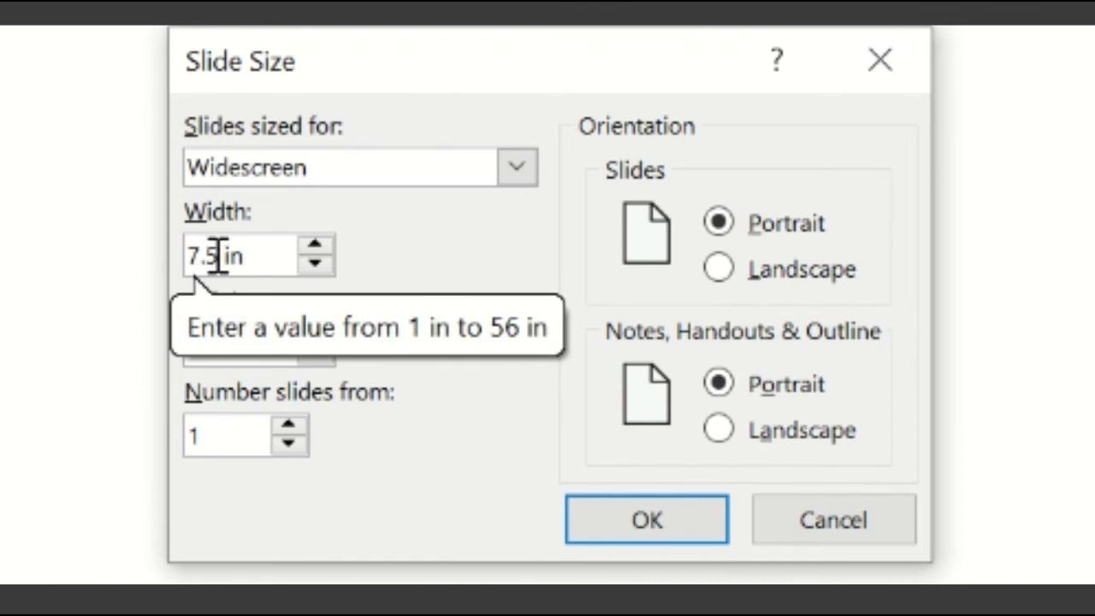
{"action": "key", "text": "BackSpace"}
{"action": "key", "text": "BackSpace"}
{"action": "key", "text": "BackSpace"}
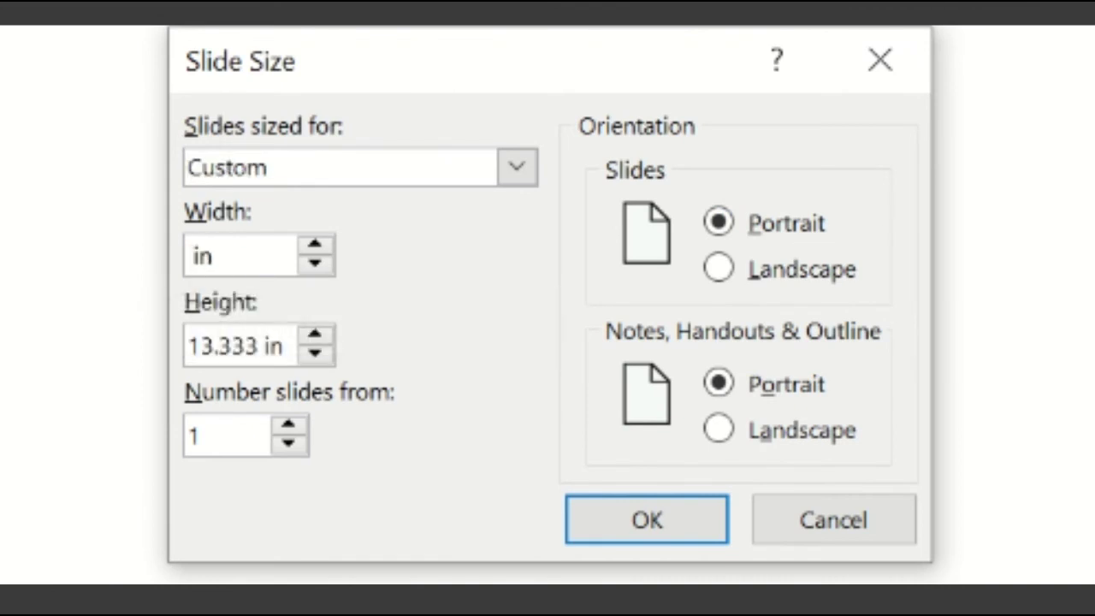
{"action": "type", "text": "15"}
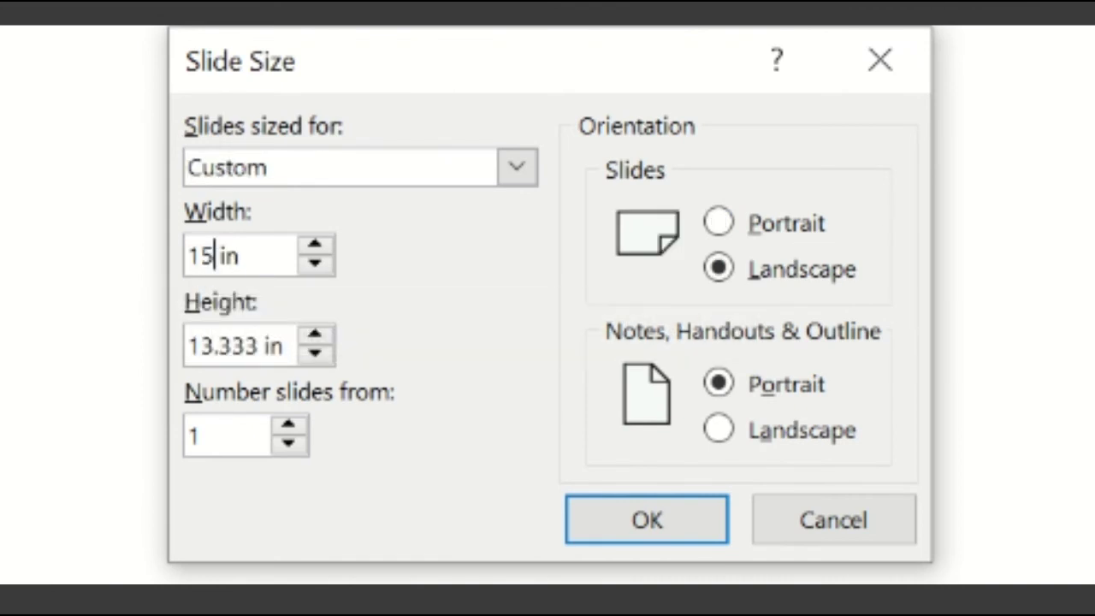
{"action": "left_click", "coordinate": [214, 347]}
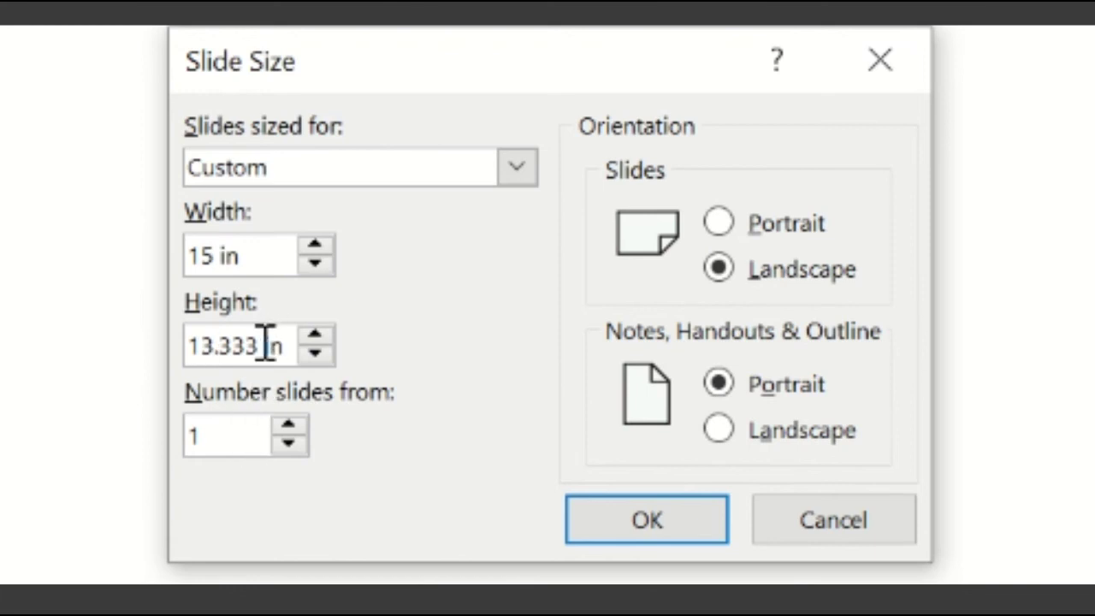
{"action": "key", "text": "BackSpace"}
{"action": "key", "text": "BackSpace"}
{"action": "type", "text": "26"}
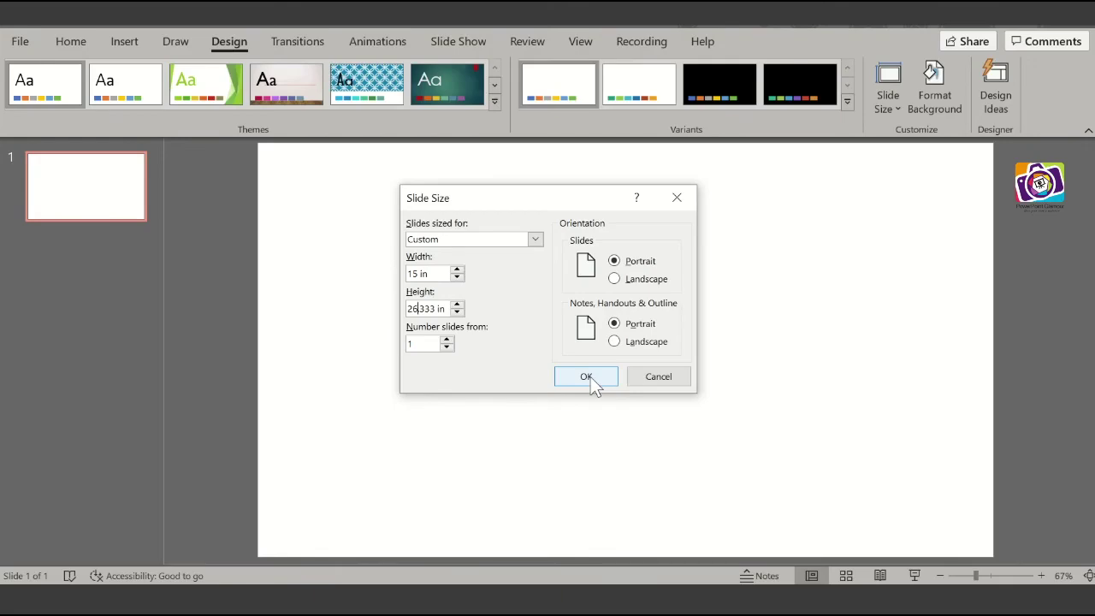
{"action": "left_click", "coordinate": [652, 522]}
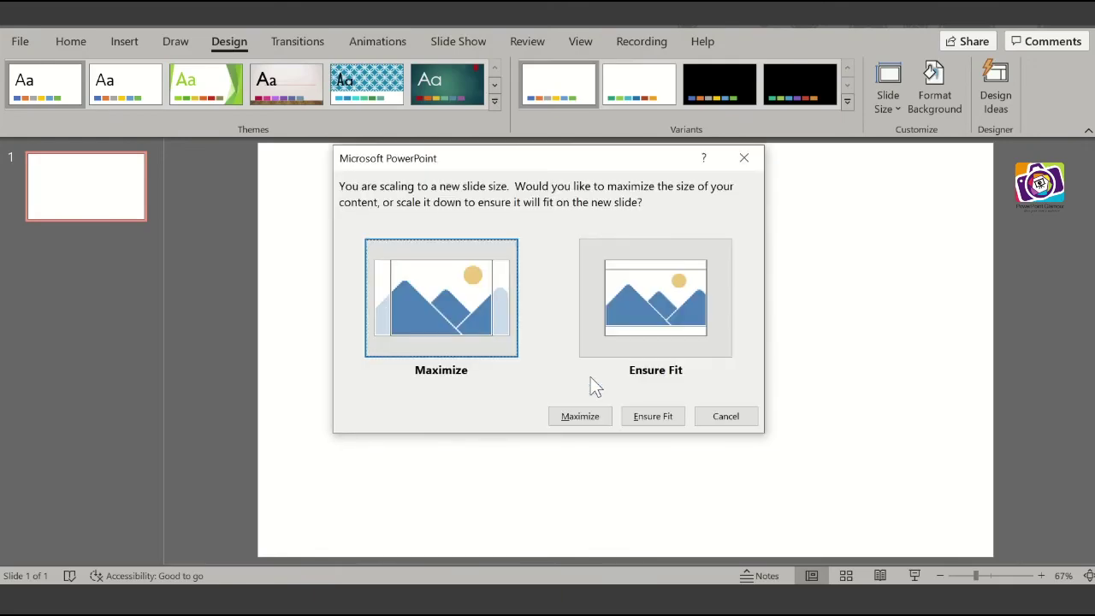
Step: Choose Ensure Fit, then review the portrait slides and return to the first one
{"action": "left_click", "coordinate": [651, 342]}
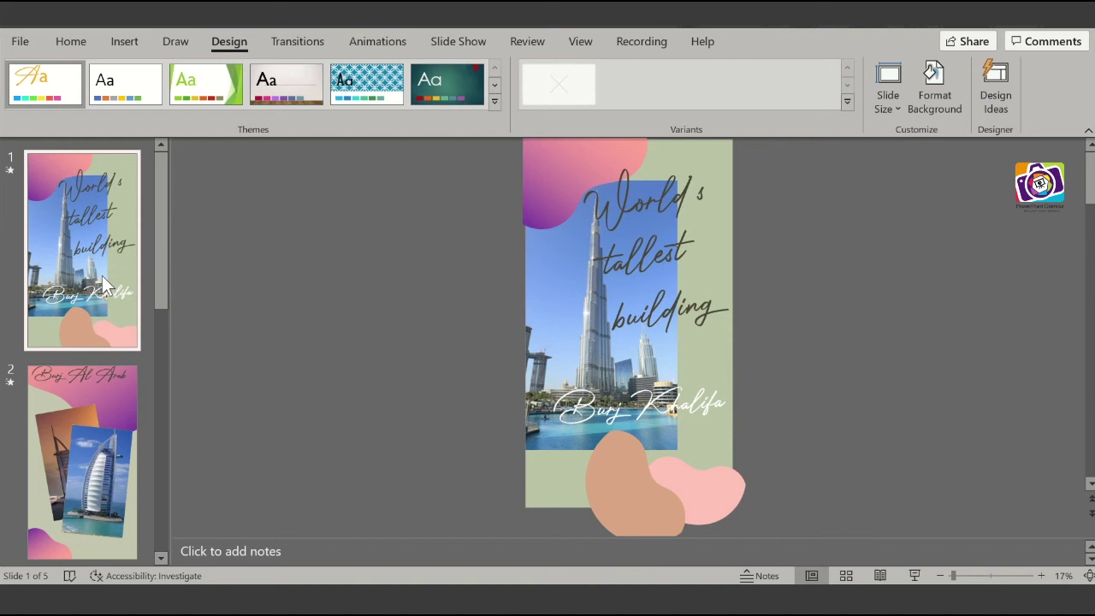
{"action": "key", "text": "Down"}
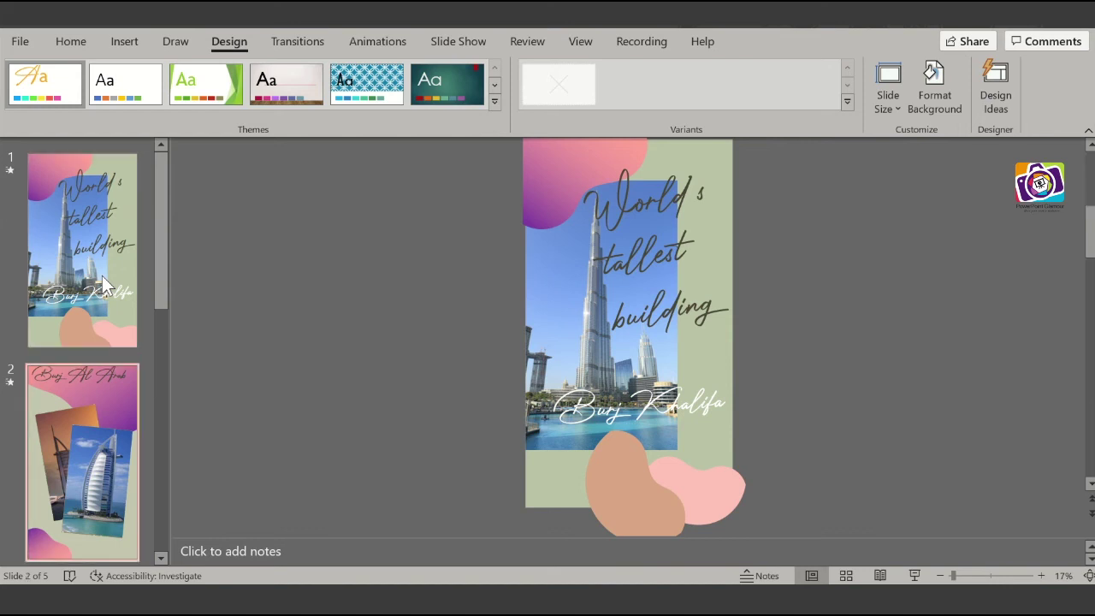
{"action": "key", "text": "Down"}
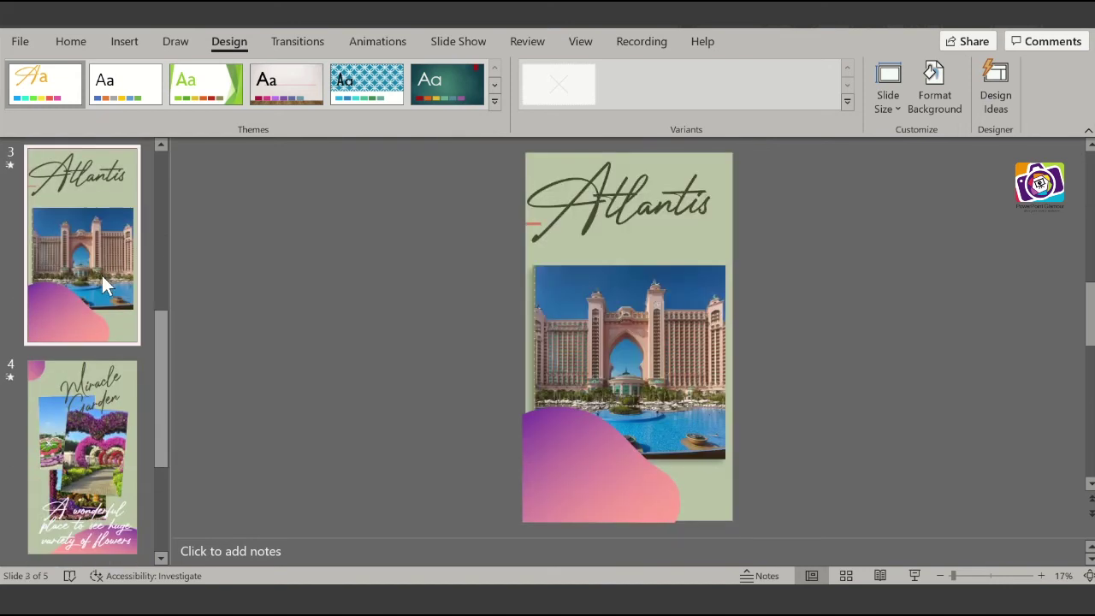
{"action": "key", "text": "Down"}
{"action": "key", "text": "Down"}
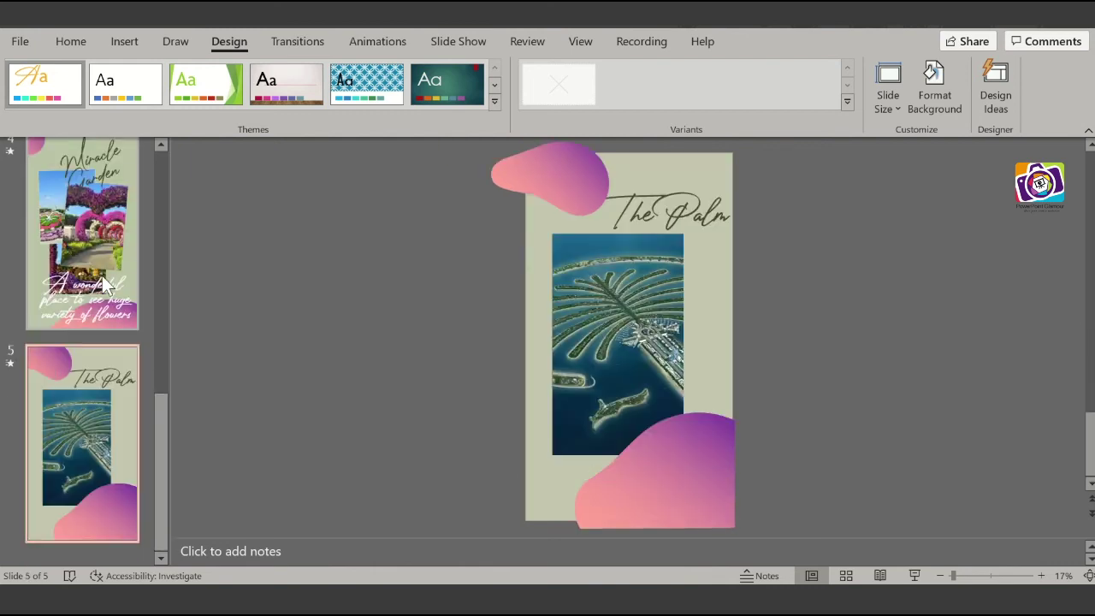
{"action": "key", "text": "Up"}
{"action": "key", "text": "Up"}
{"action": "key", "text": "Up"}
{"action": "key", "text": "Up"}
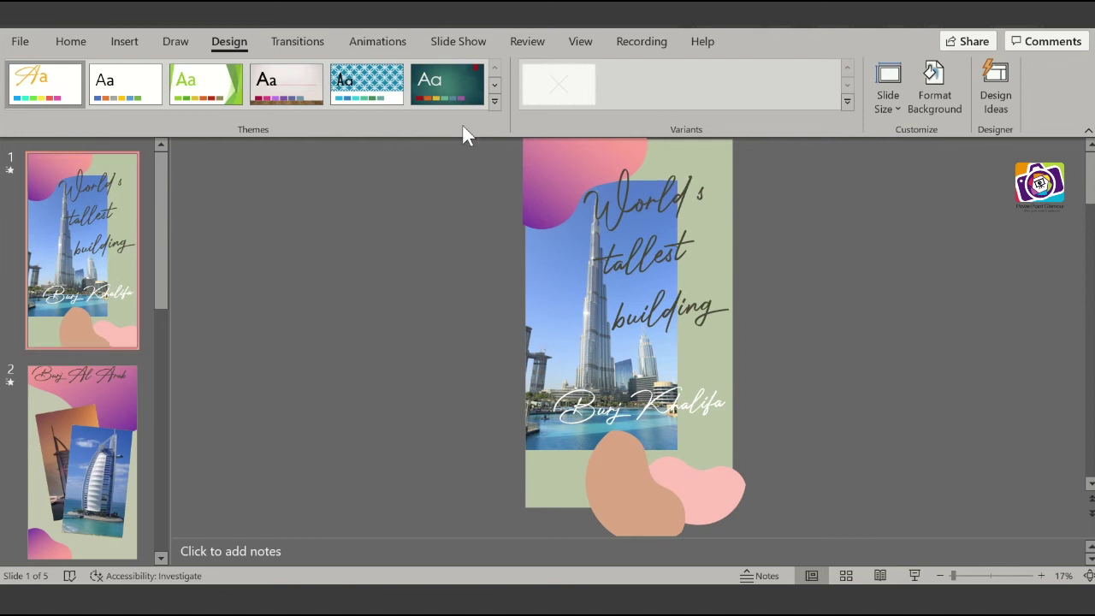
Step: Insert a new blank slide ahead of the Burj Khalifa slide at the start of the deck
{"action": "left_click", "coordinate": [73, 42]}
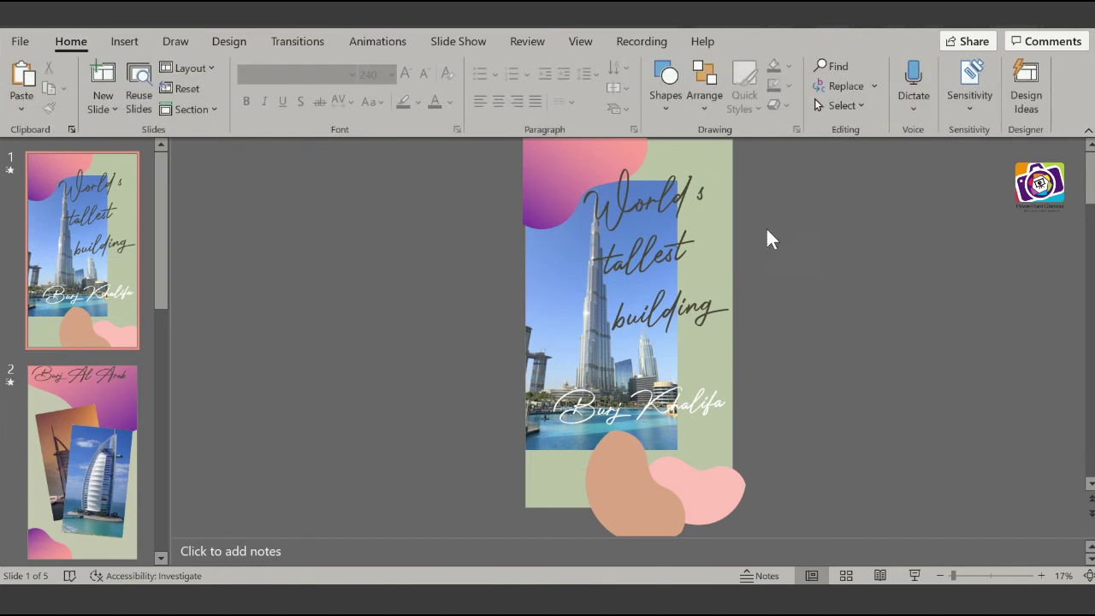
{"action": "left_click", "coordinate": [716, 225]}
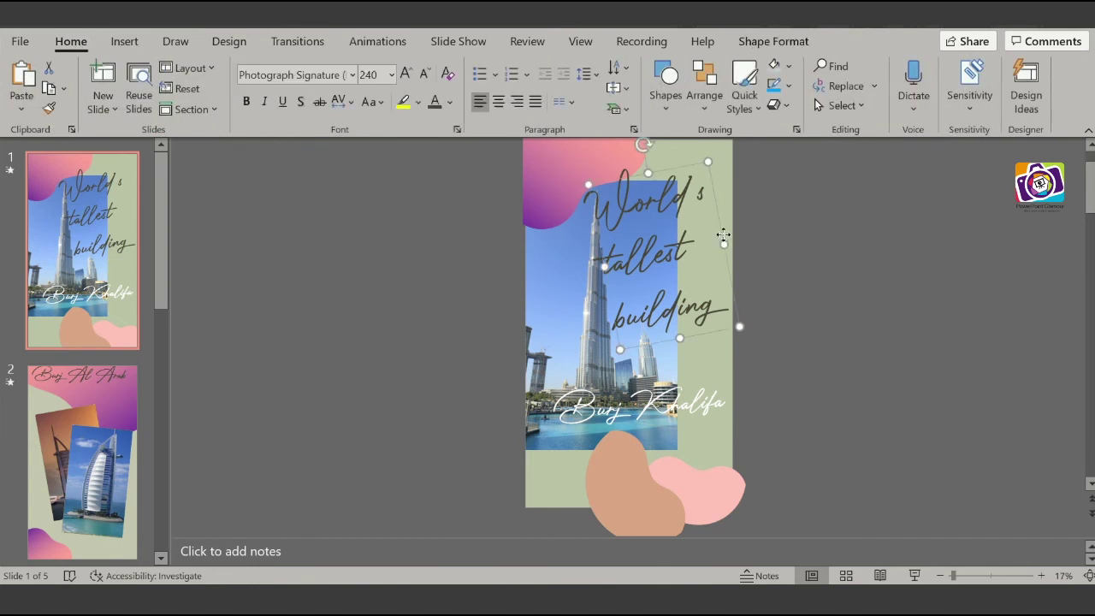
{"action": "left_click", "coordinate": [723, 174]}
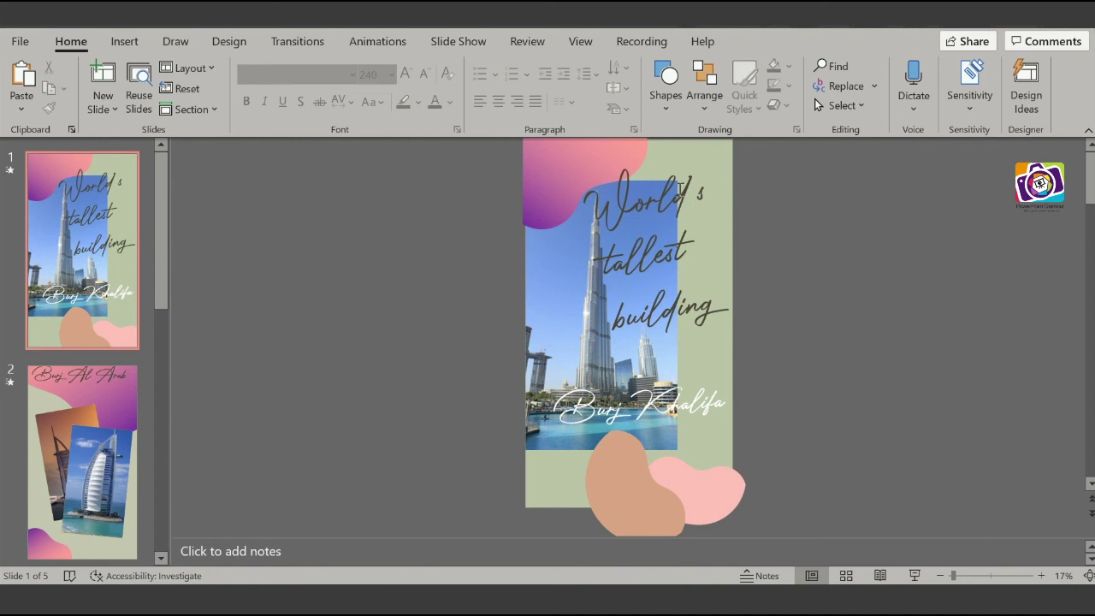
{"action": "left_click", "coordinate": [681, 192]}
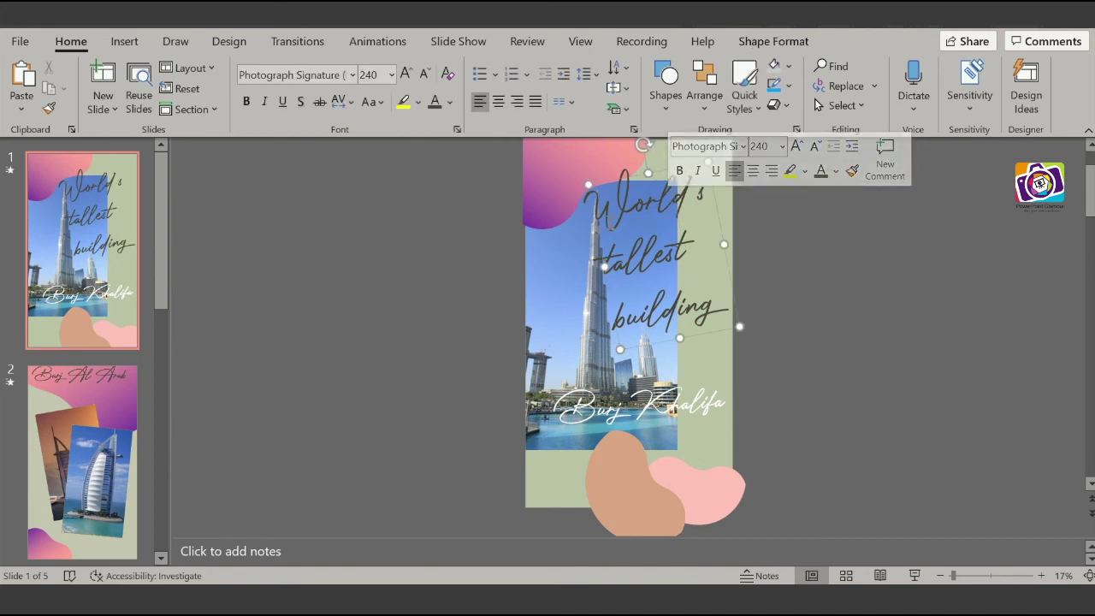
{"action": "left_click", "coordinate": [547, 300]}
{"action": "left_click", "coordinate": [372, 338]}
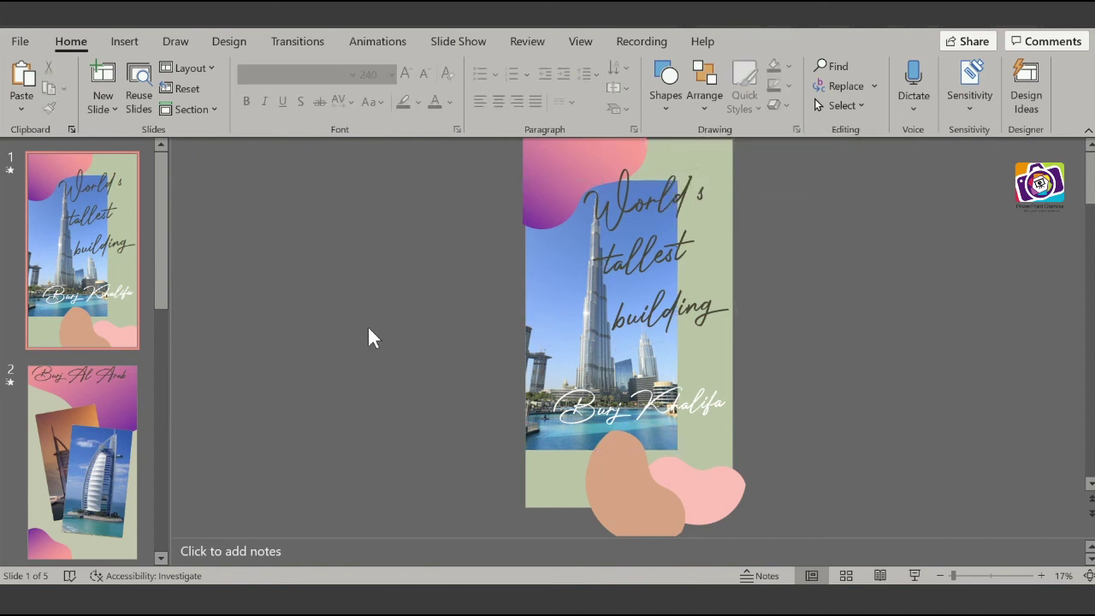
{"action": "left_click", "coordinate": [103, 146]}
{"action": "key", "text": "Return"}
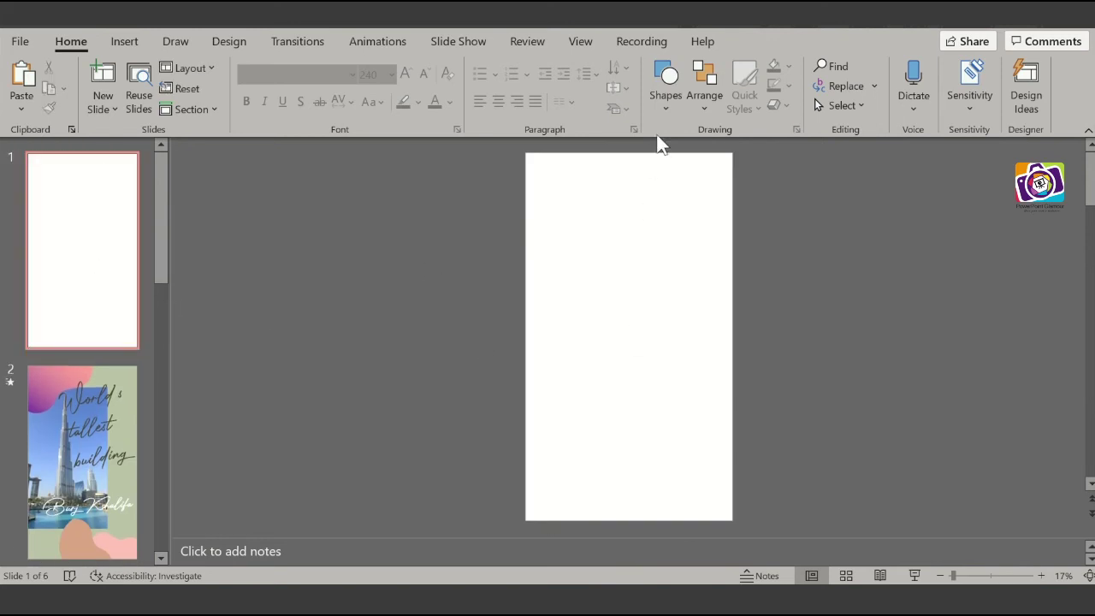
Step: Draw a full-slide rectangle on slide 1 and fill it sage green
{"action": "left_click", "coordinate": [661, 99]}
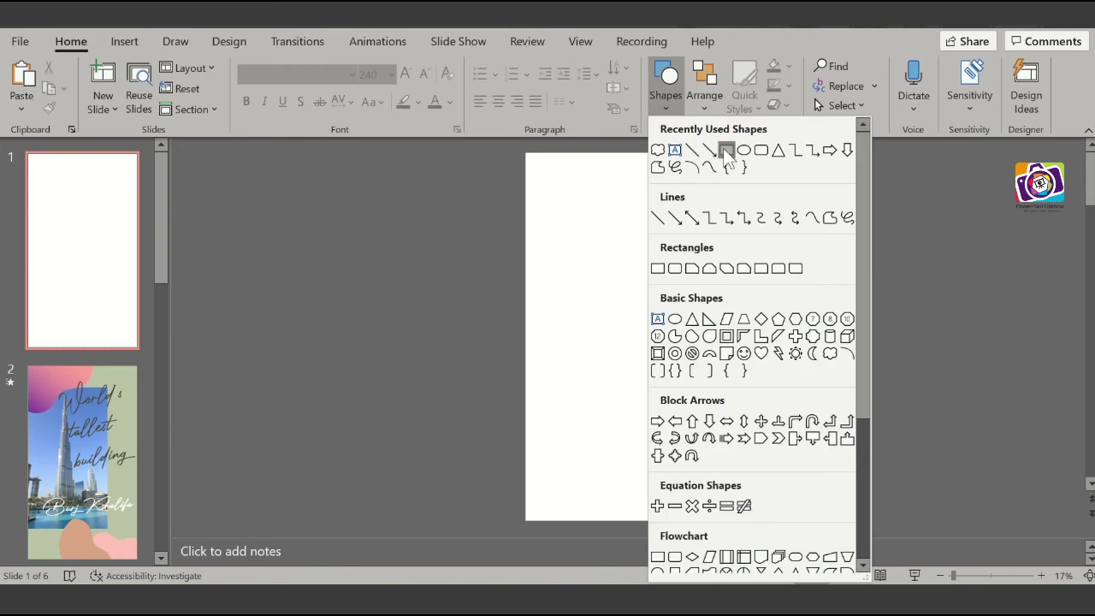
{"action": "left_click", "coordinate": [725, 152]}
{"action": "left_click_drag", "start_coordinate": [567, 169], "coordinate": [733, 520]}
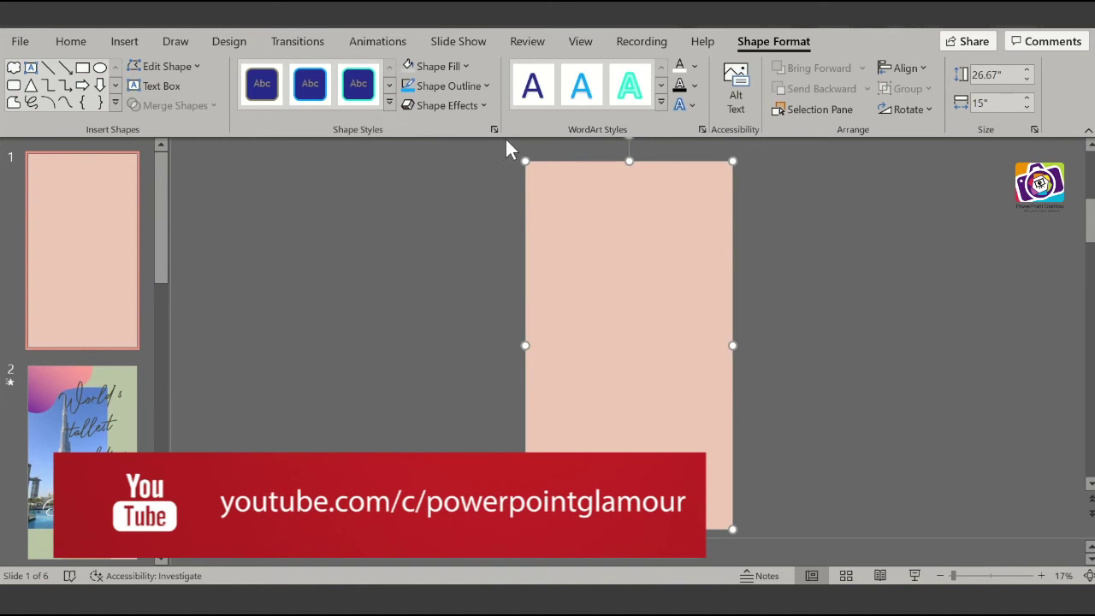
{"action": "left_click", "coordinate": [465, 66]}
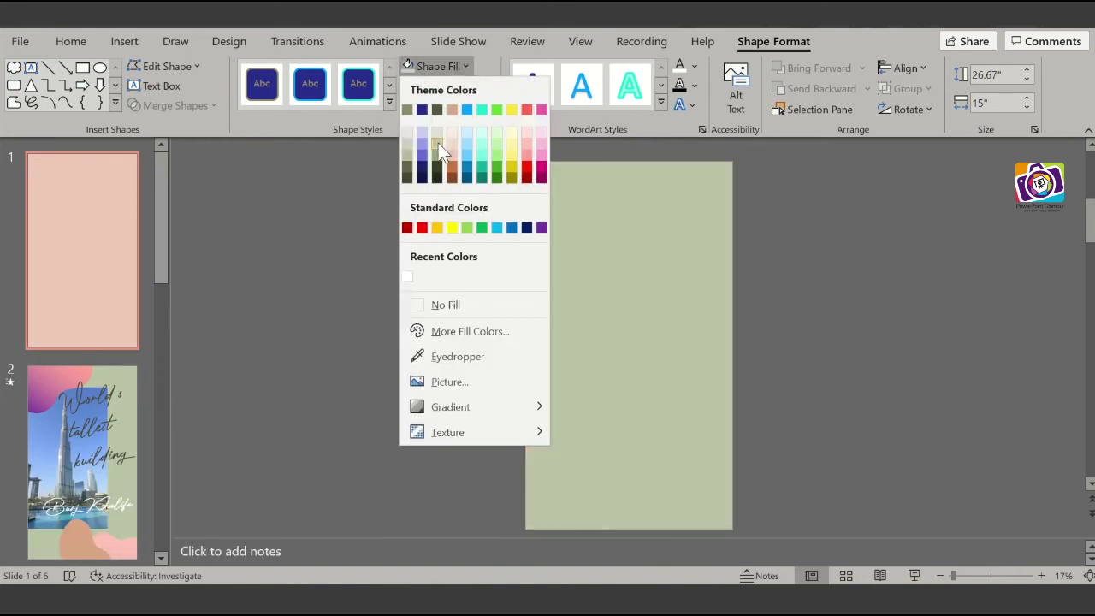
{"action": "left_click", "coordinate": [438, 144]}
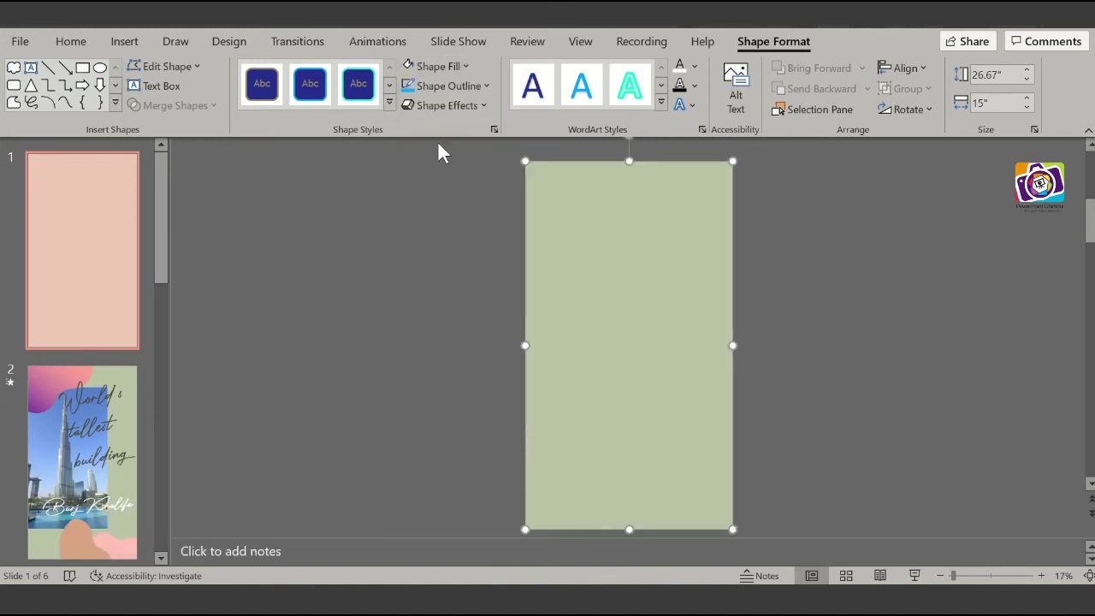
{"action": "left_click", "coordinate": [437, 213]}
Step: Set the sage-green background rectangle to No Outline
{"action": "left_click", "coordinate": [560, 193]}
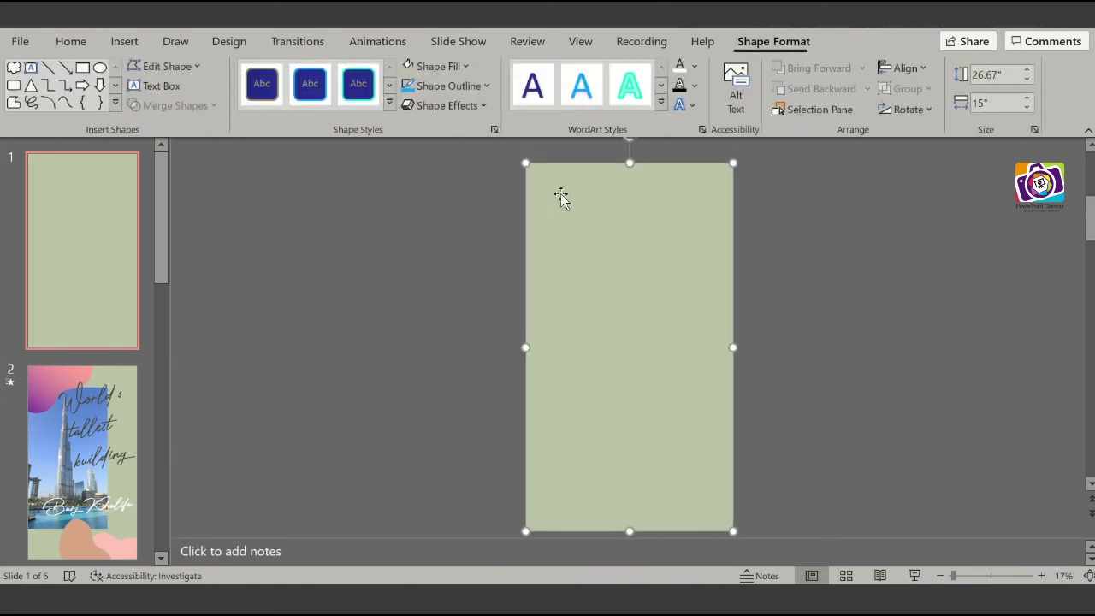
{"action": "left_click", "coordinate": [486, 87]}
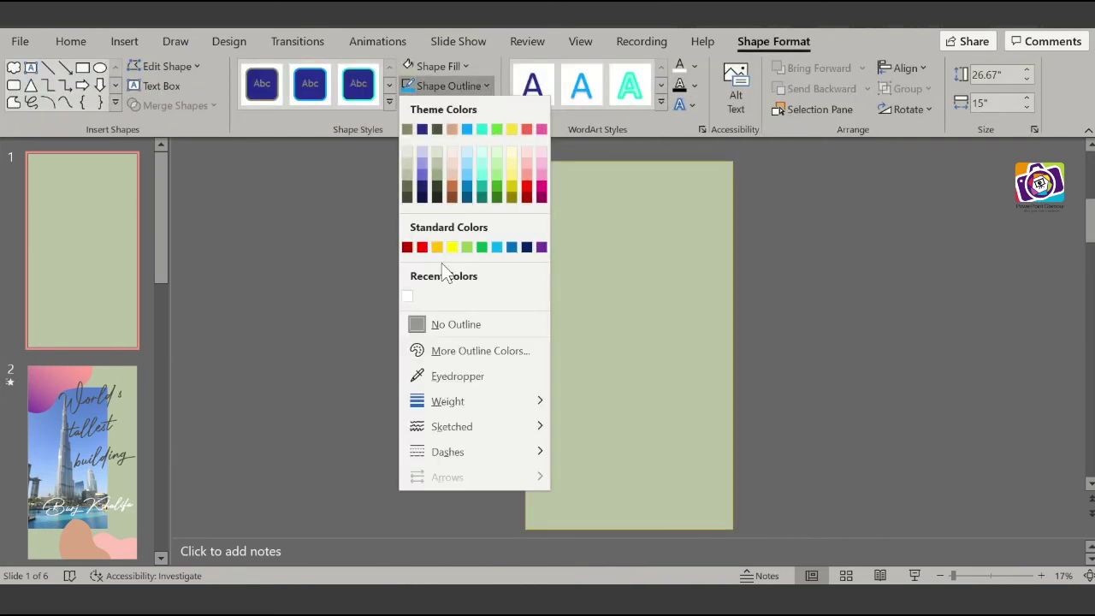
{"action": "left_click", "coordinate": [445, 321]}
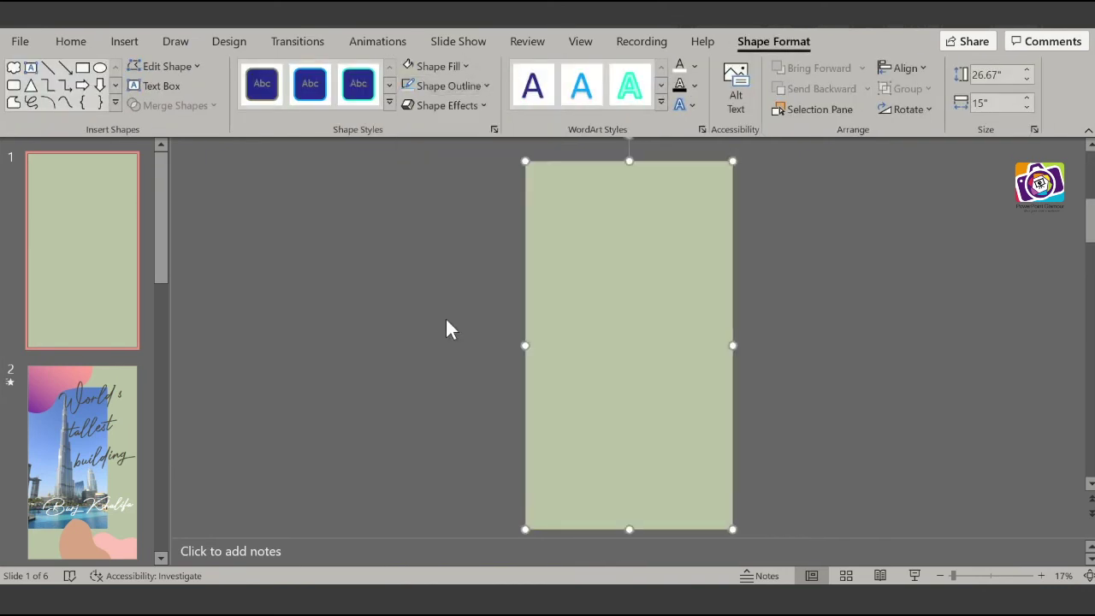
{"action": "left_click", "coordinate": [346, 346]}
Step: Copy the gradient, orange and pink blobs from slide 2 onto slide 1
{"action": "left_click", "coordinate": [82, 454]}
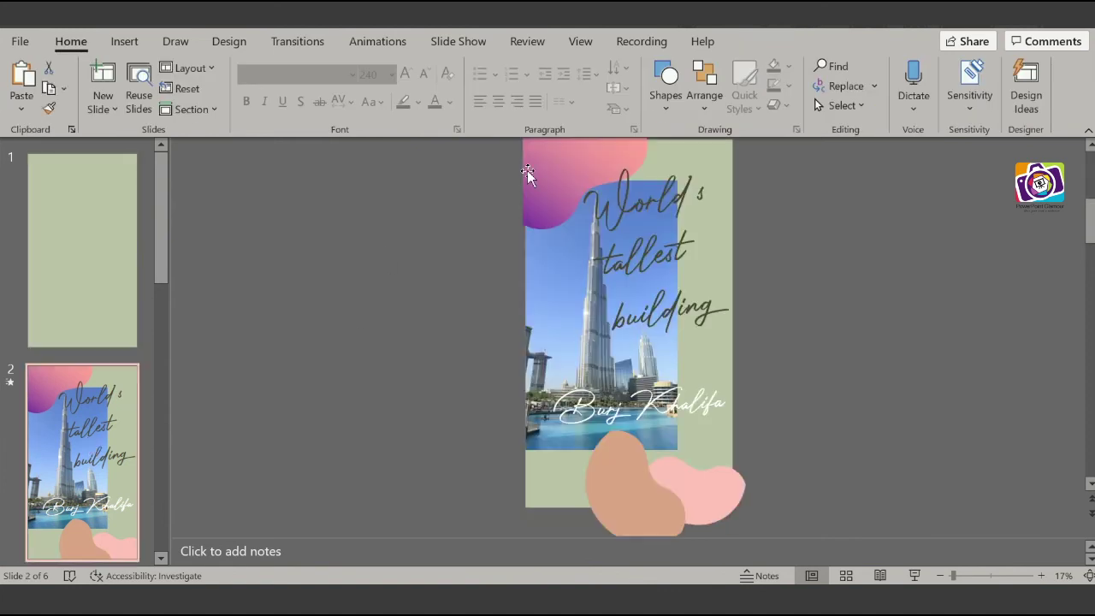
{"action": "left_click", "coordinate": [550, 173]}
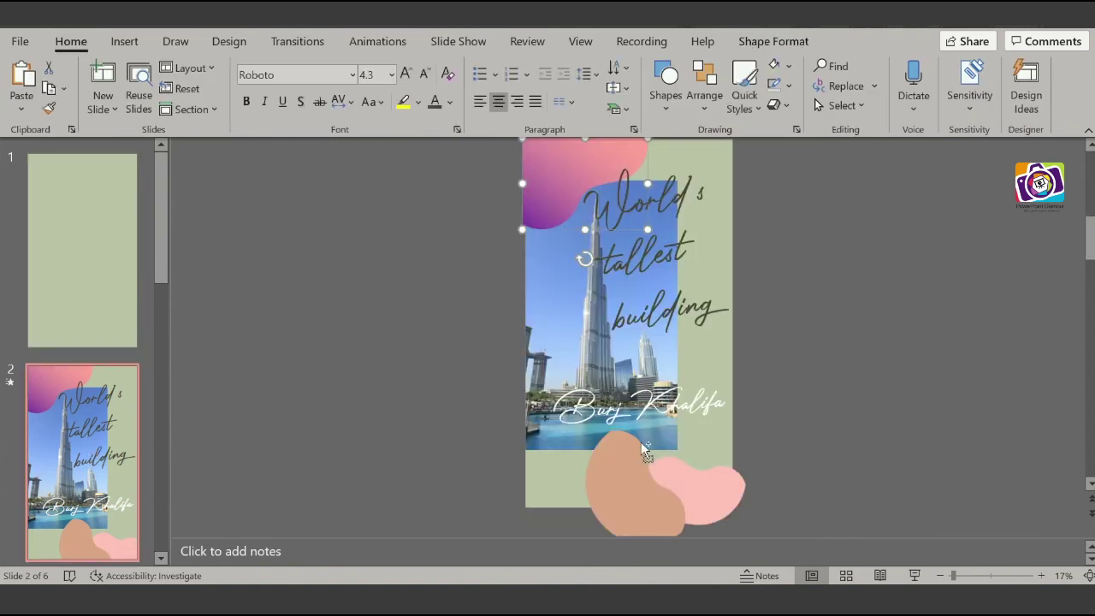
{"action": "left_click", "coordinate": [642, 475], "text": "shift"}
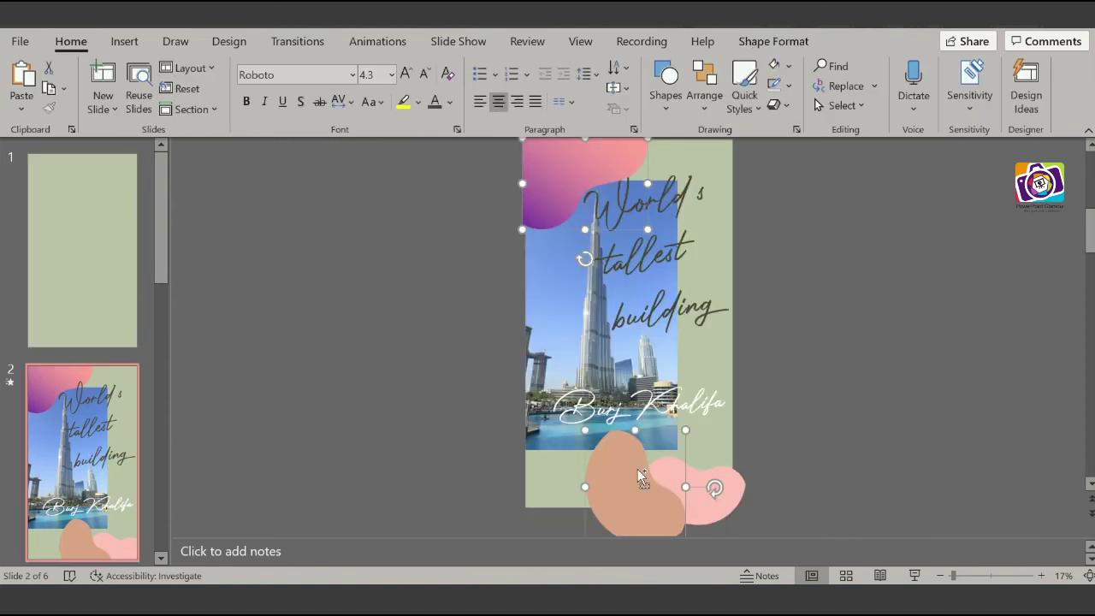
{"action": "left_click", "coordinate": [737, 487], "text": "shift"}
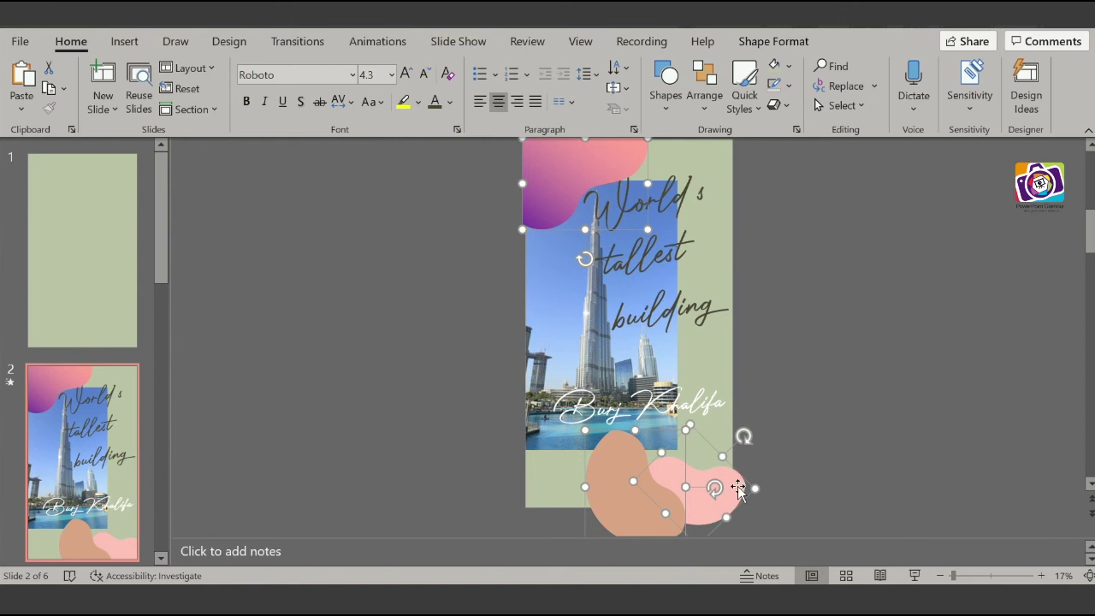
{"action": "left_click", "coordinate": [115, 304]}
{"action": "key", "text": "ctrl+v"}
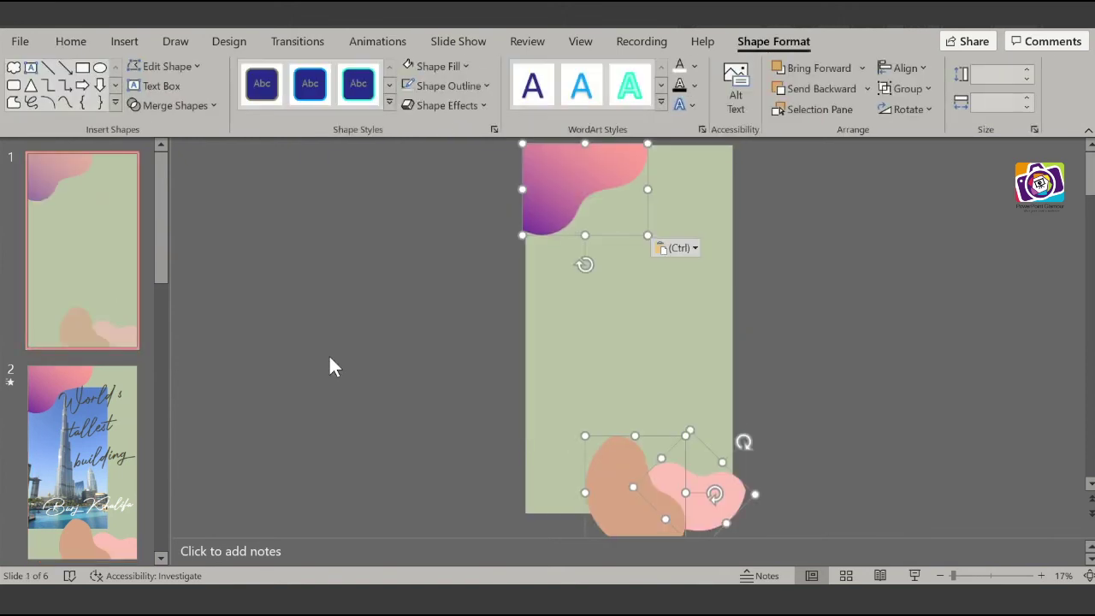
{"action": "left_click", "coordinate": [370, 371]}
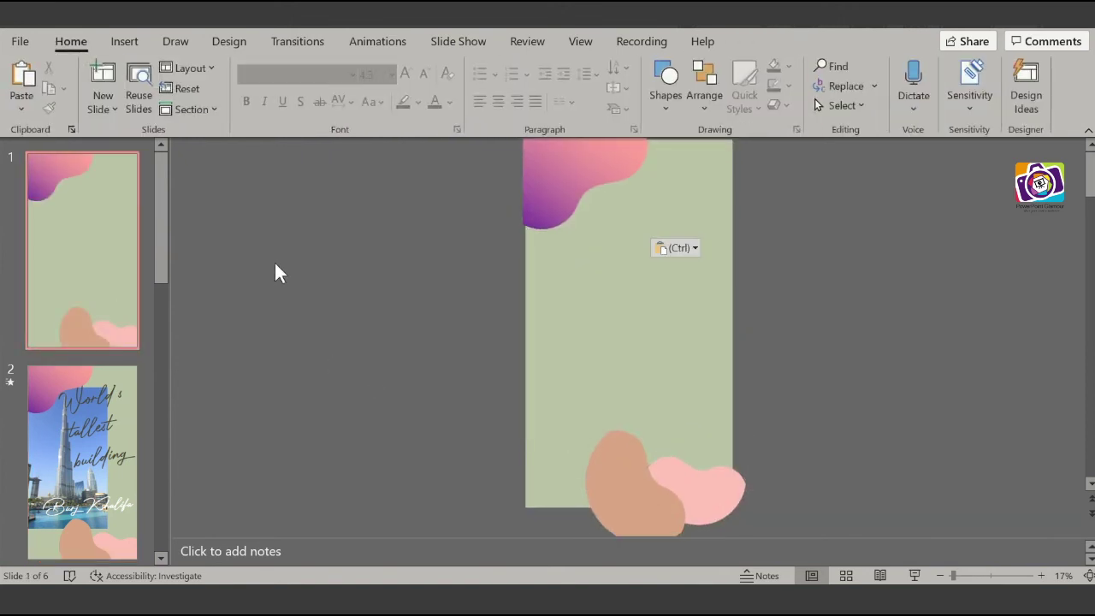
Step: Insert the Burj Khalifa photo from this device onto slide 1
{"action": "left_click", "coordinate": [125, 42]}
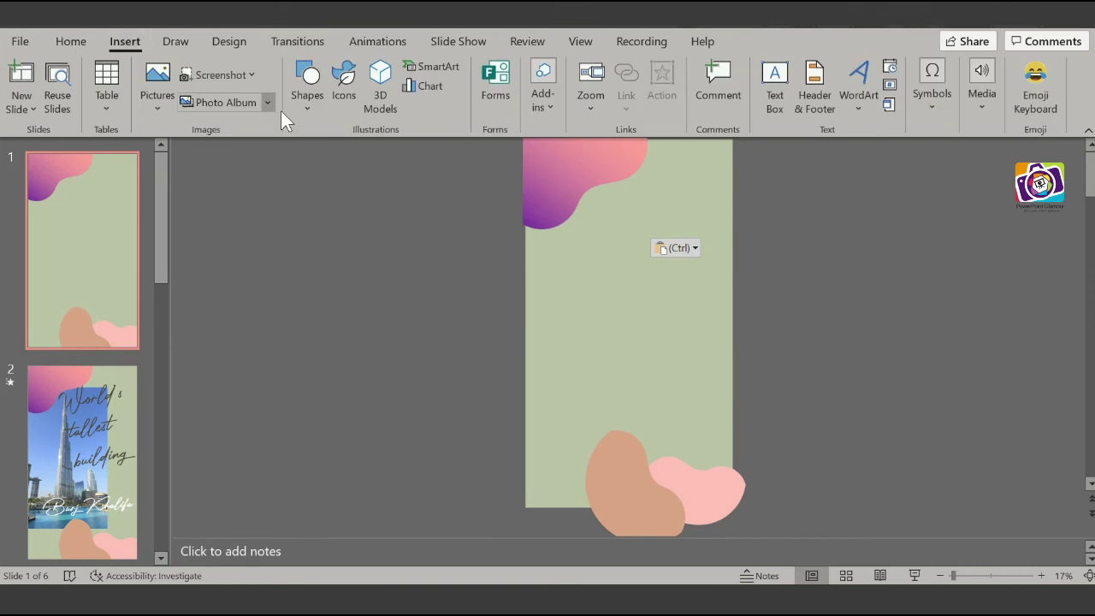
{"action": "left_click", "coordinate": [161, 105]}
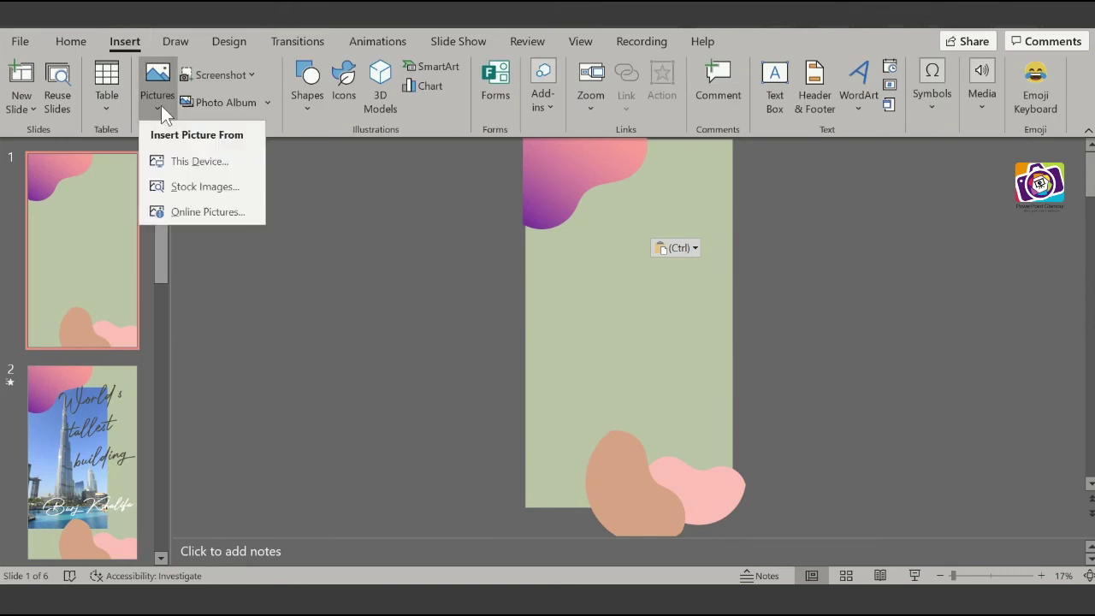
{"action": "left_click", "coordinate": [213, 171]}
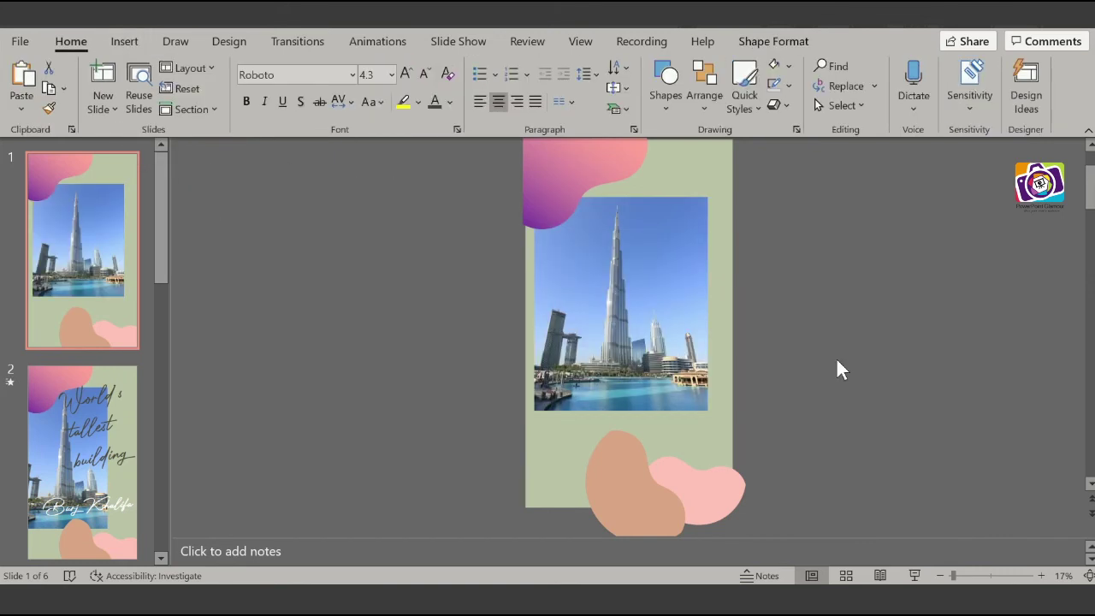
{"action": "left_click", "coordinate": [835, 367]}
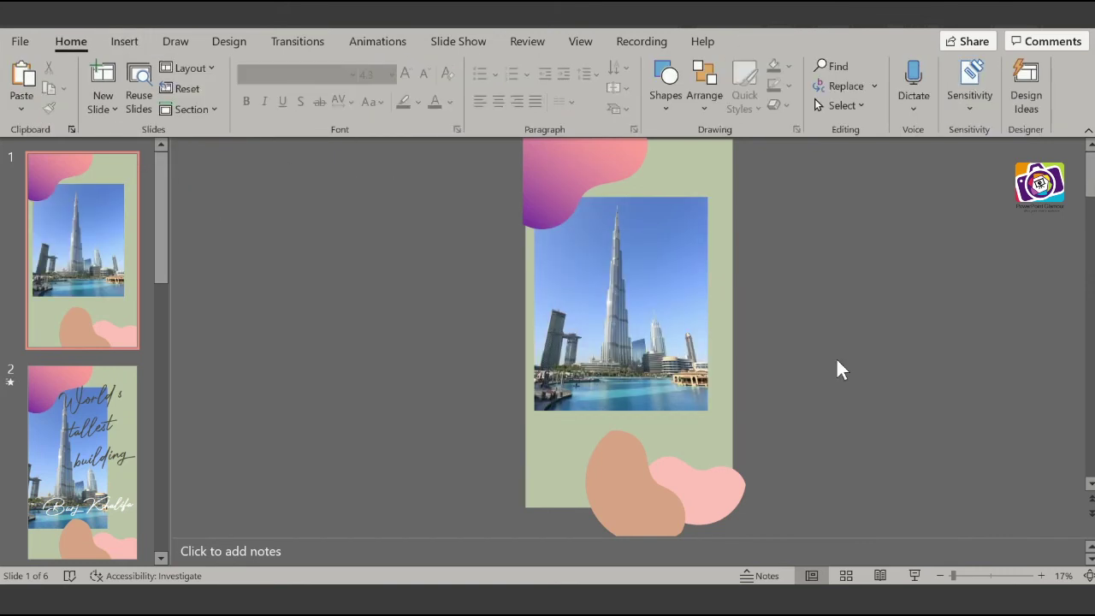
Step: Add a 'Worlds tallest building' text box title in Photograph Signature, enlarged seven size steps
{"action": "left_click", "coordinate": [125, 41]}
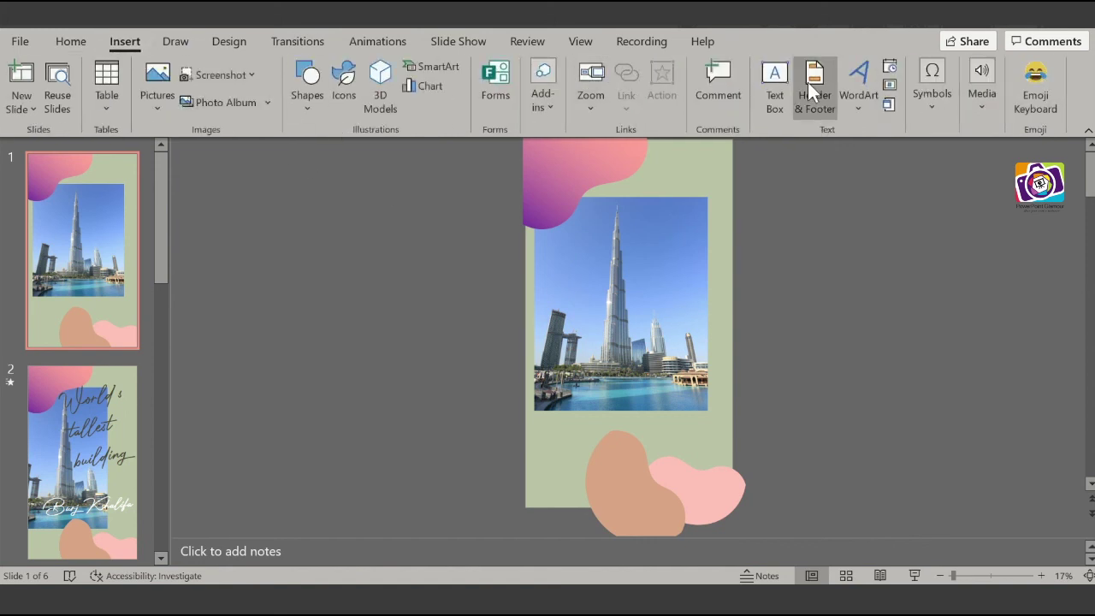
{"action": "left_click", "coordinate": [777, 87]}
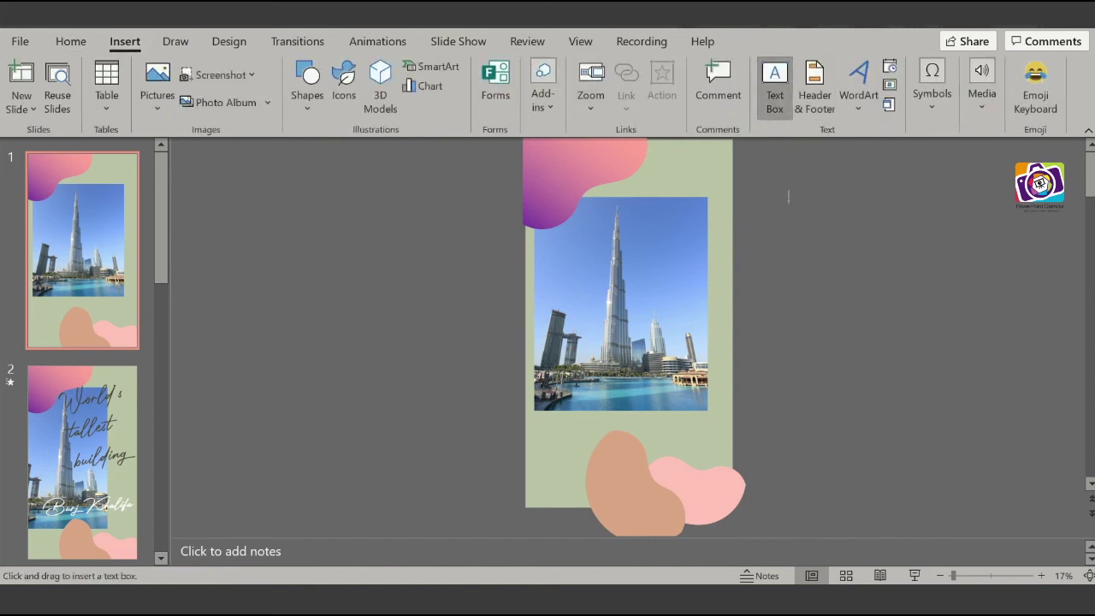
{"action": "left_click_drag", "start_coordinate": [636, 214], "coordinate": [779, 317]}
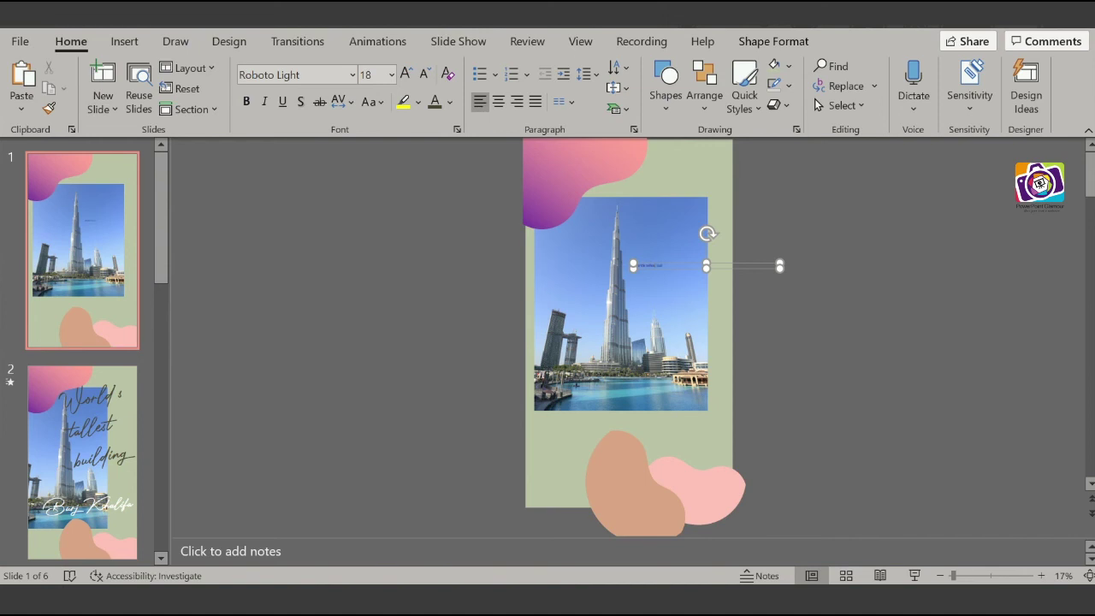
{"action": "key", "text": "ctrl+a"}
{"action": "left_click", "coordinate": [352, 76]}
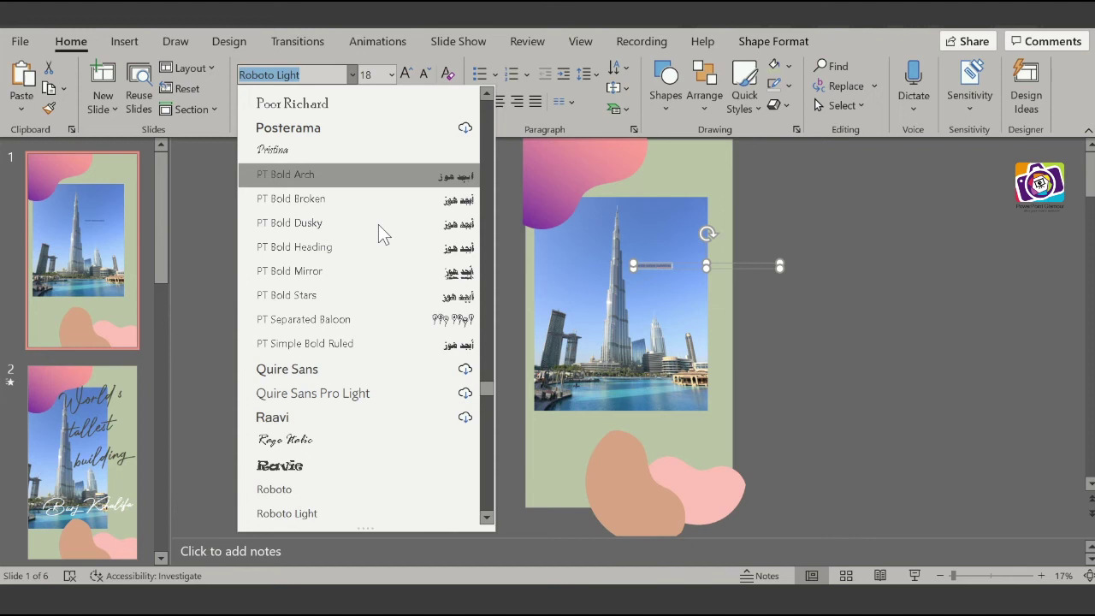
{"action": "scroll", "coordinate": [383, 240], "scroll_direction": "up", "scroll_amount": 6}
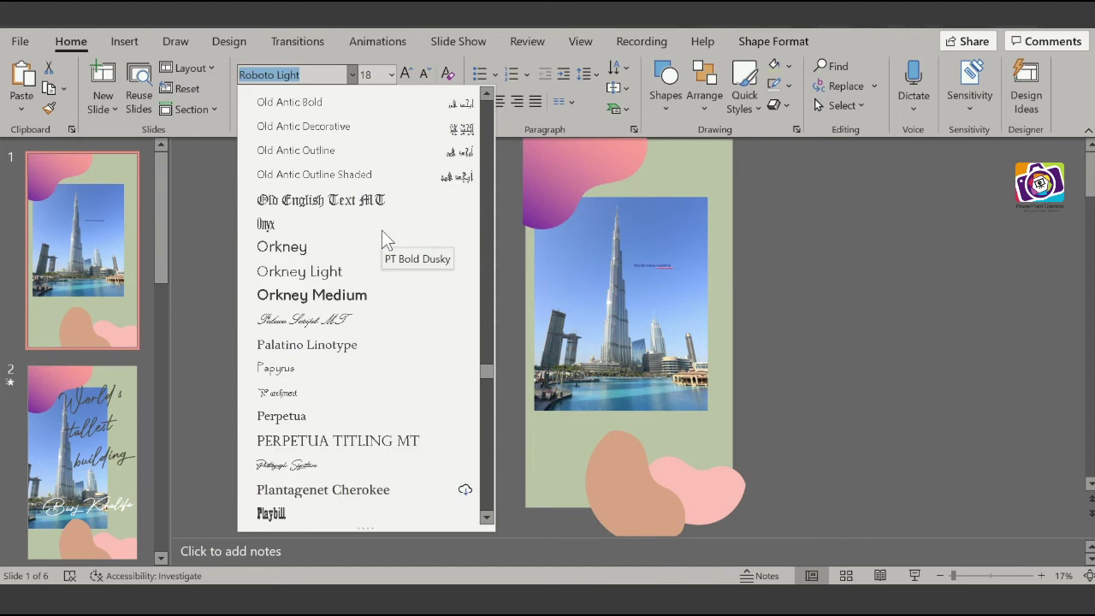
{"action": "left_click", "coordinate": [291, 467]}
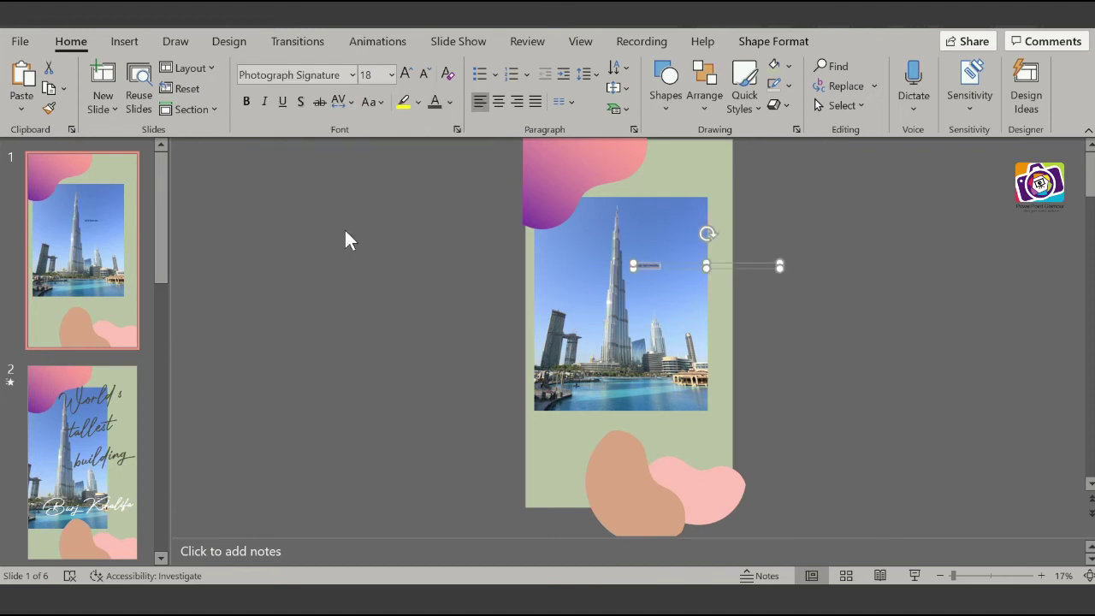
{"action": "left_click", "coordinate": [413, 71]}
{"action": "left_click", "coordinate": [413, 71]}
{"action": "left_click", "coordinate": [413, 72]}
{"action": "left_click", "coordinate": [413, 72]}
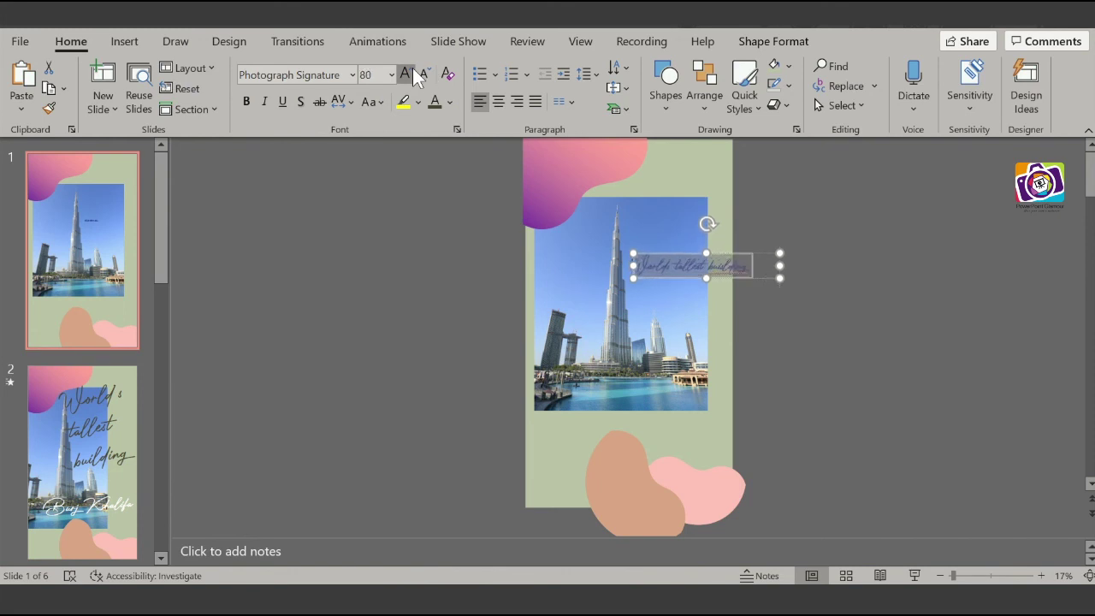
{"action": "left_click", "coordinate": [413, 72]}
{"action": "left_click", "coordinate": [414, 72]}
{"action": "left_click", "coordinate": [413, 72]}
{"action": "left_click", "coordinate": [814, 308]}
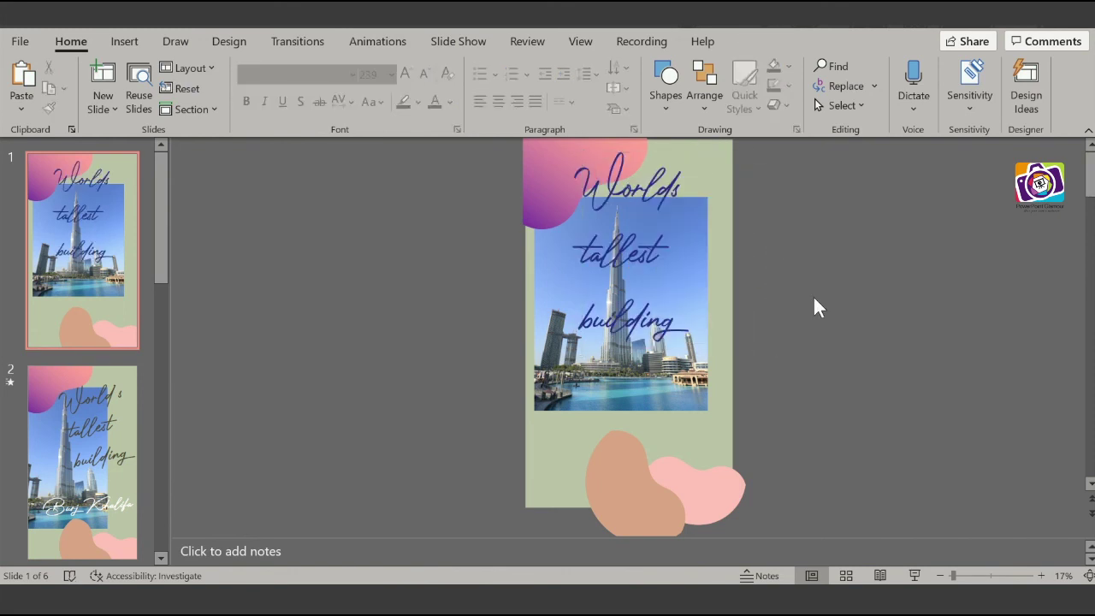
Step: Copy slide 2's white script 'Burj Khalifa' caption onto slide 1's photo
{"action": "left_click", "coordinate": [90, 503]}
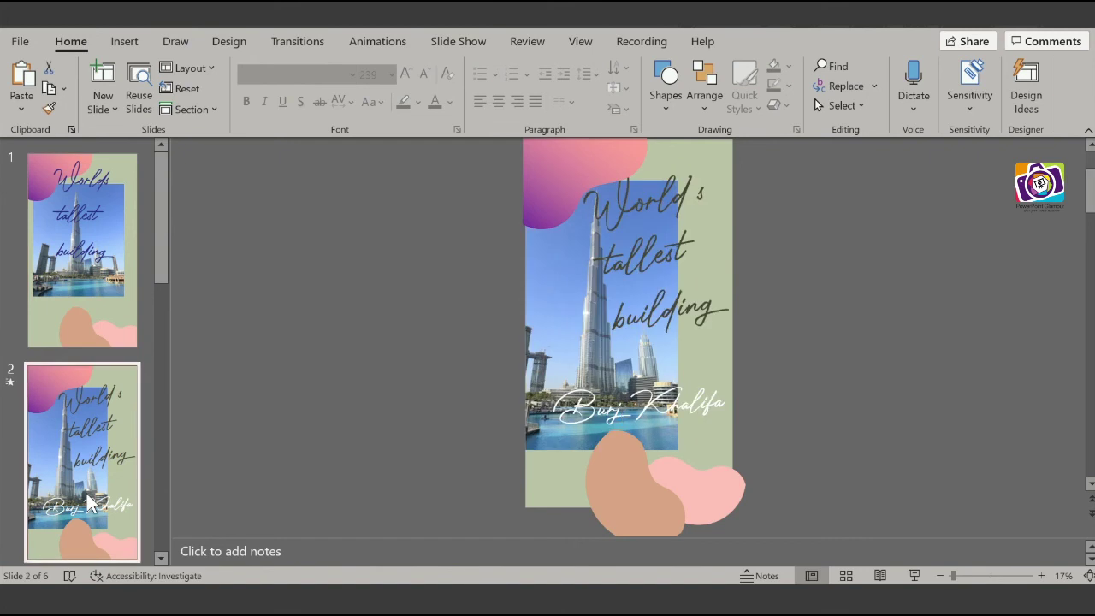
{"action": "left_click", "coordinate": [558, 419]}
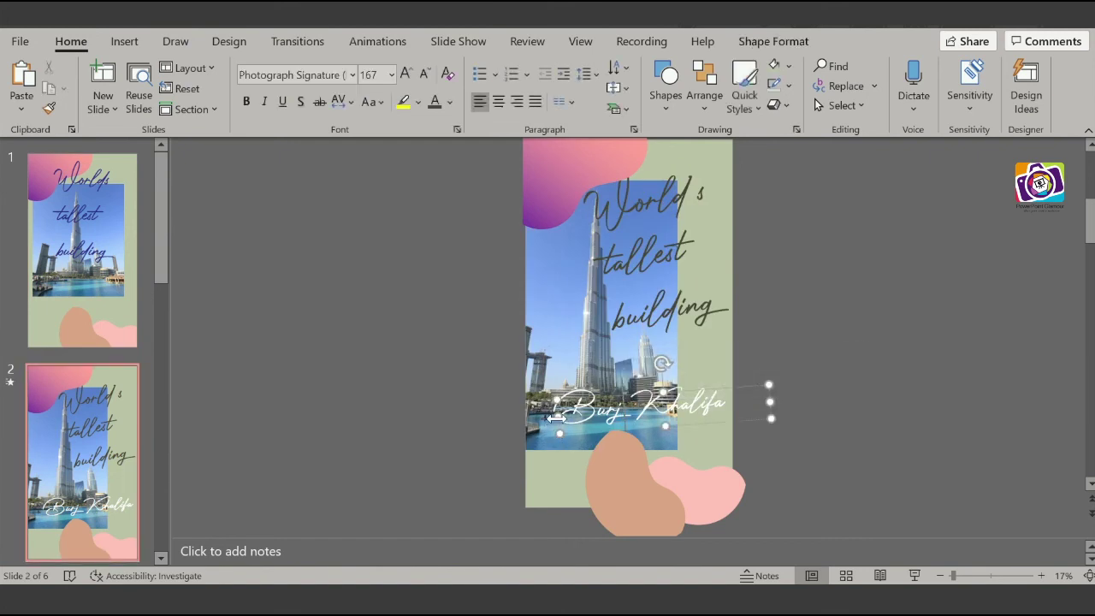
{"action": "left_click_drag", "start_coordinate": [558, 419], "coordinate": [555, 419]}
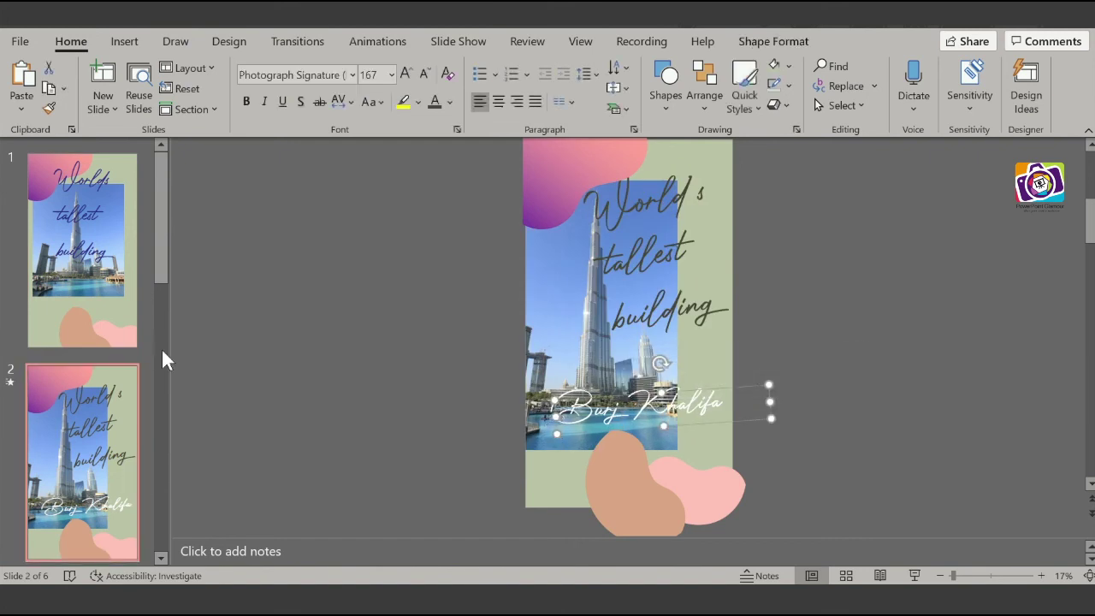
{"action": "left_click", "coordinate": [97, 310]}
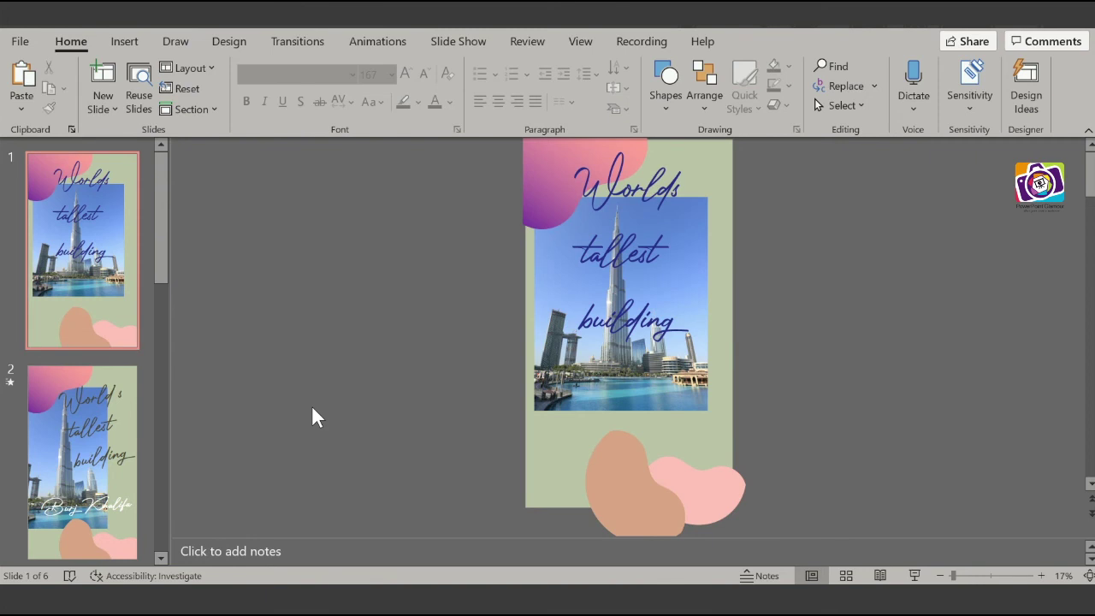
{"action": "key", "text": "ctrl+v"}
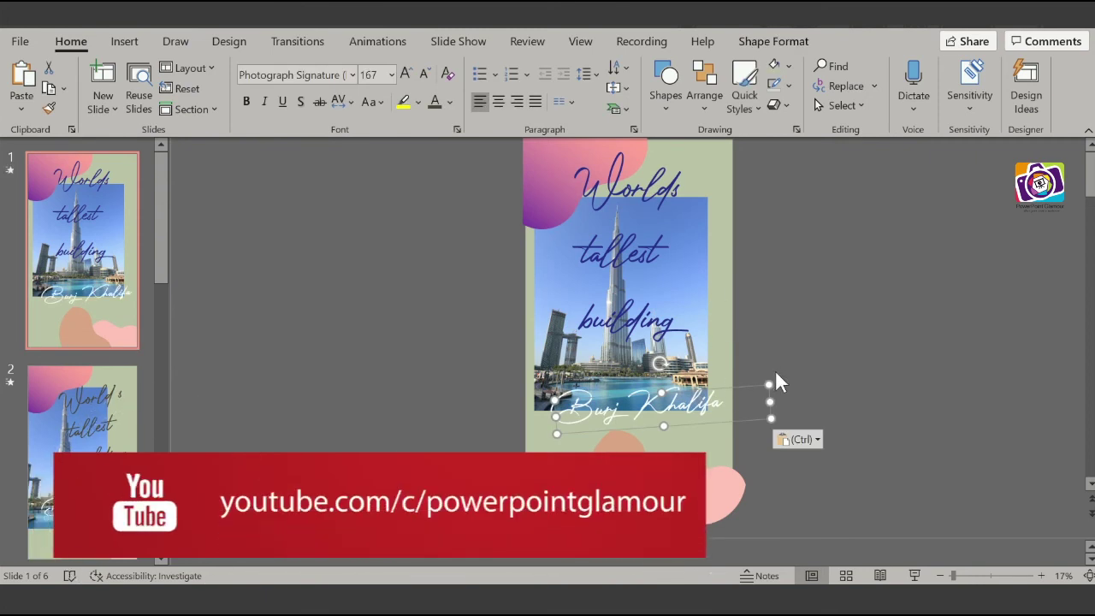
{"action": "left_click", "coordinate": [845, 352]}
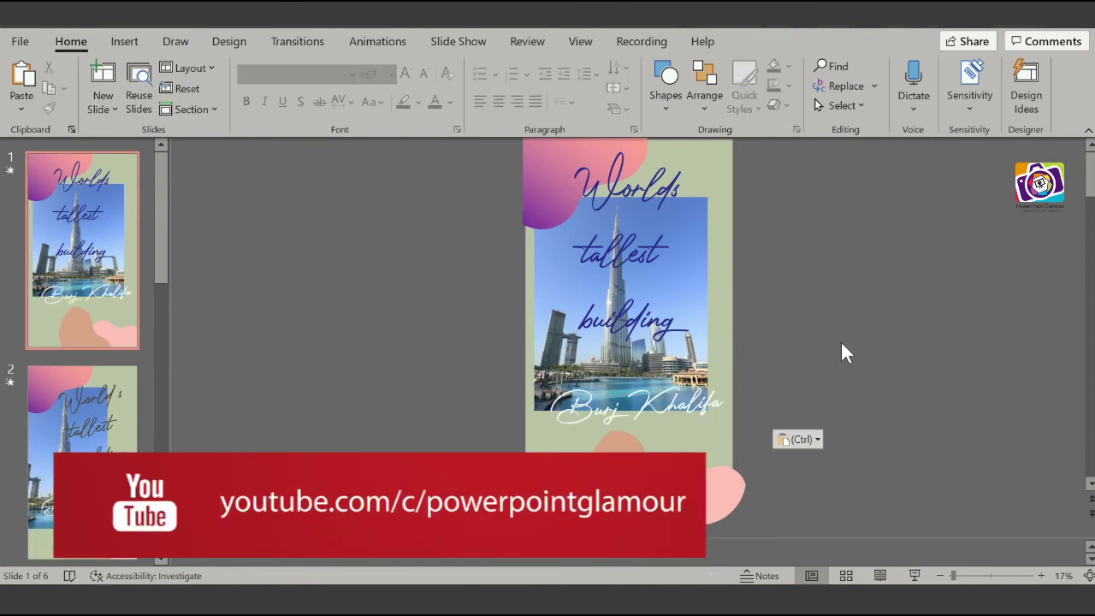
Step: Check the Worlds tallest building title on slide 1 and open slide 2 for editing
{"action": "left_click", "coordinate": [690, 283]}
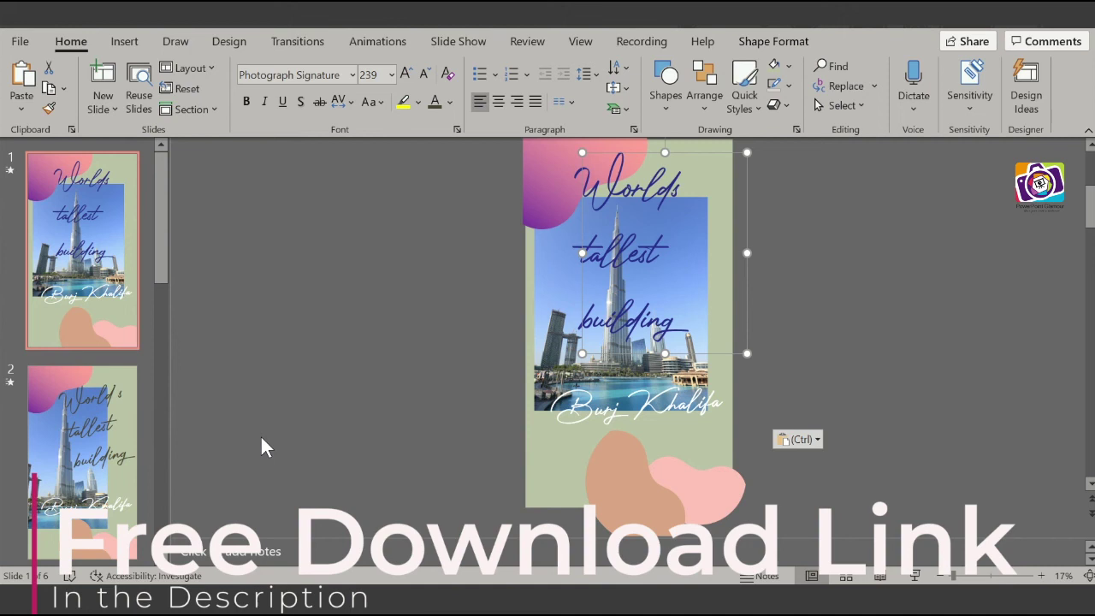
{"action": "left_click", "coordinate": [348, 349]}
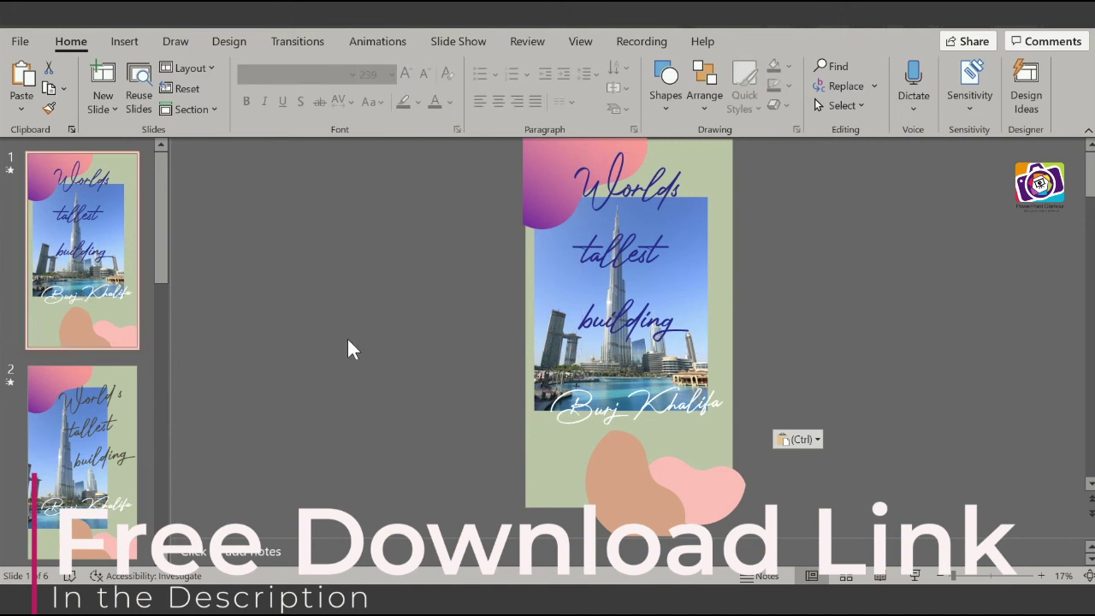
{"action": "left_click", "coordinate": [122, 464]}
Step: Try replacing slide 2's Burj Khalifa photo with atlanis2, then undo the change
{"action": "left_click", "coordinate": [561, 332]}
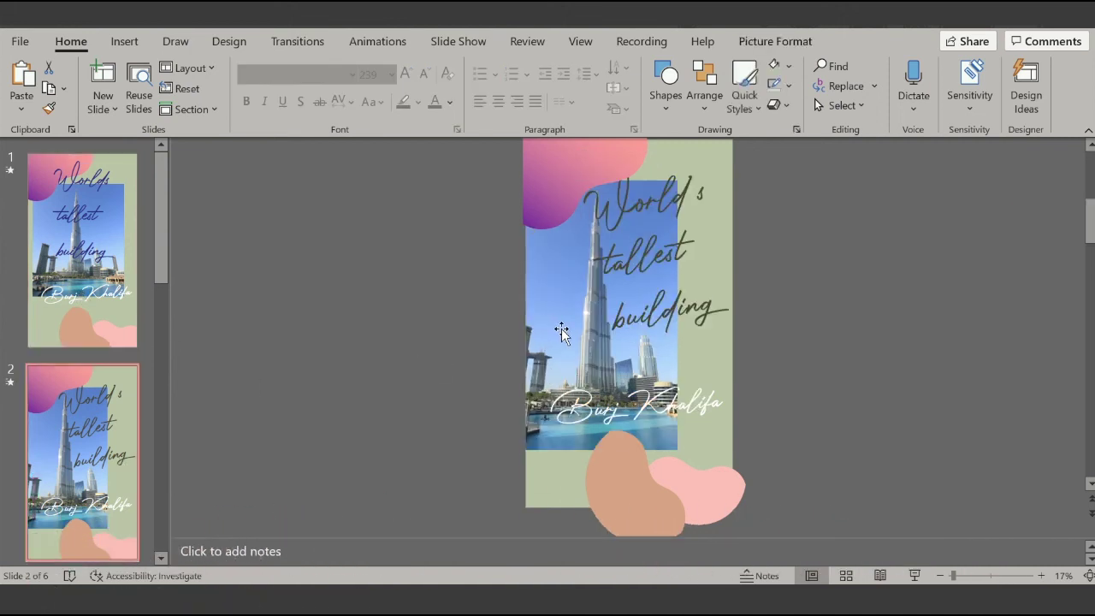
{"action": "right_click", "coordinate": [561, 332]}
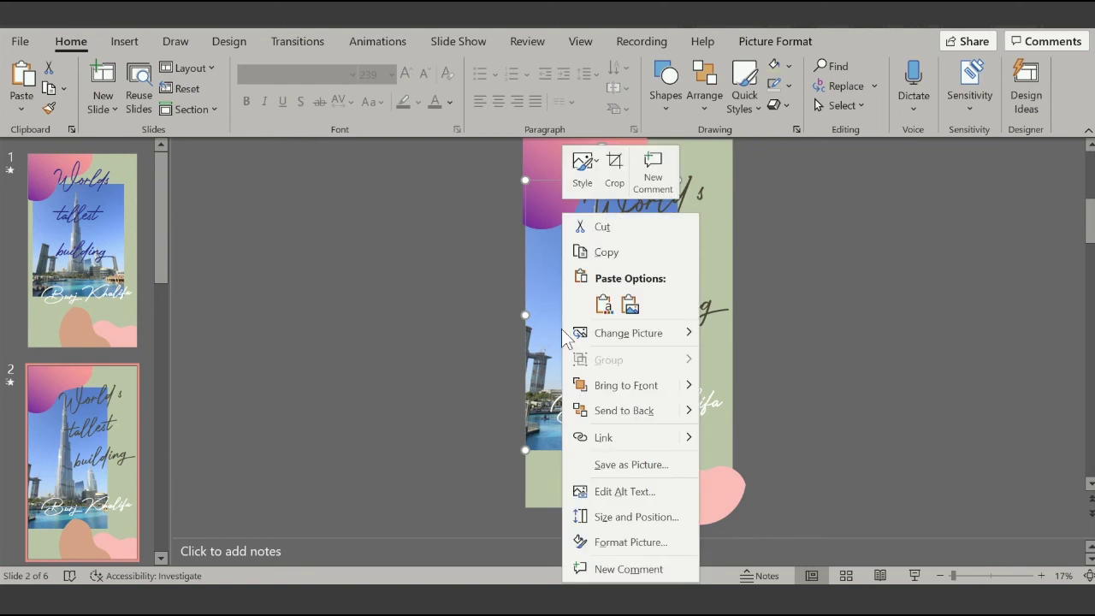
{"action": "mouse_move", "coordinate": [624, 337]}
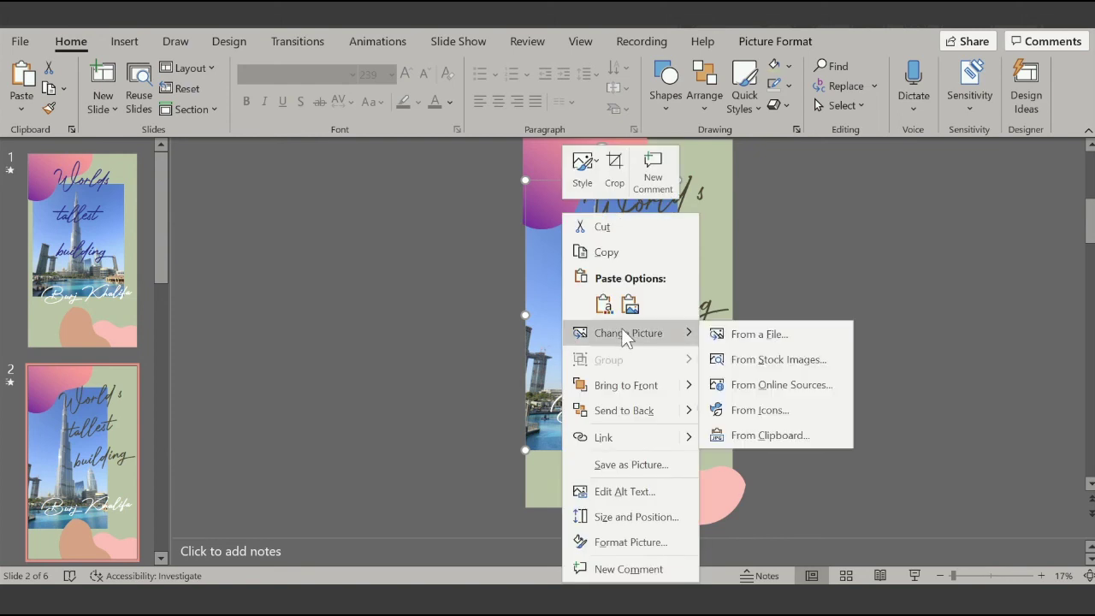
{"action": "left_click", "coordinate": [732, 335]}
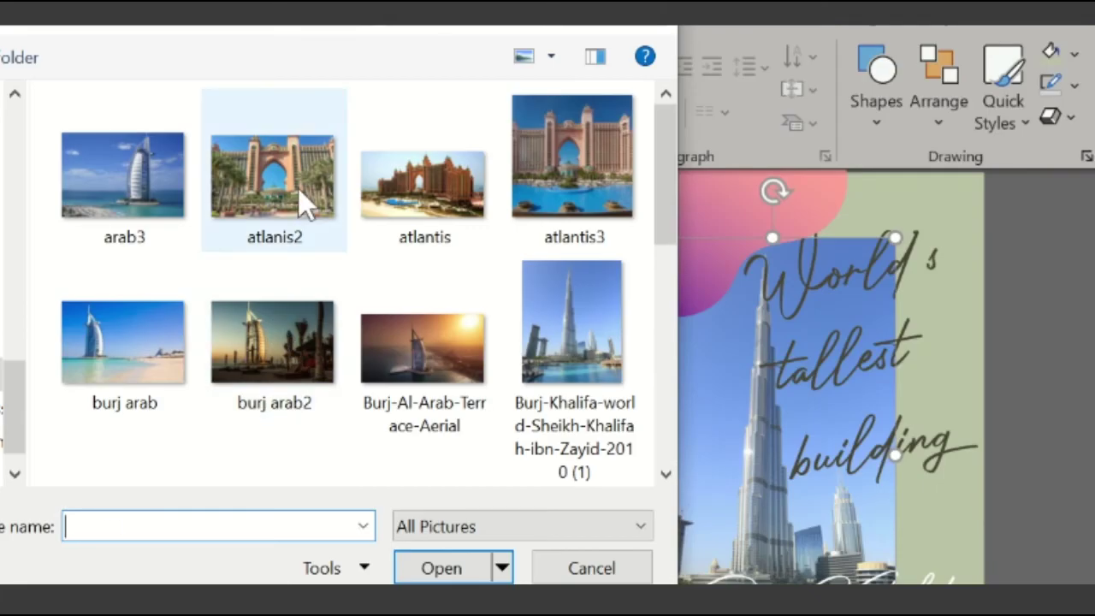
{"action": "left_click", "coordinate": [298, 188]}
{"action": "left_click", "coordinate": [441, 566]}
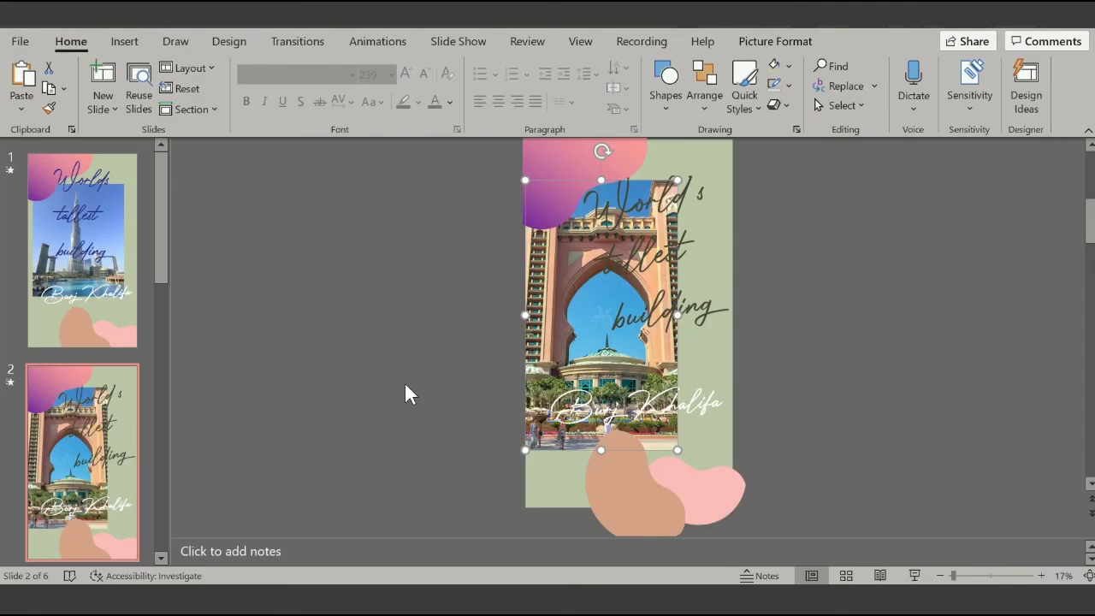
{"action": "key", "text": "ctrl+z"}
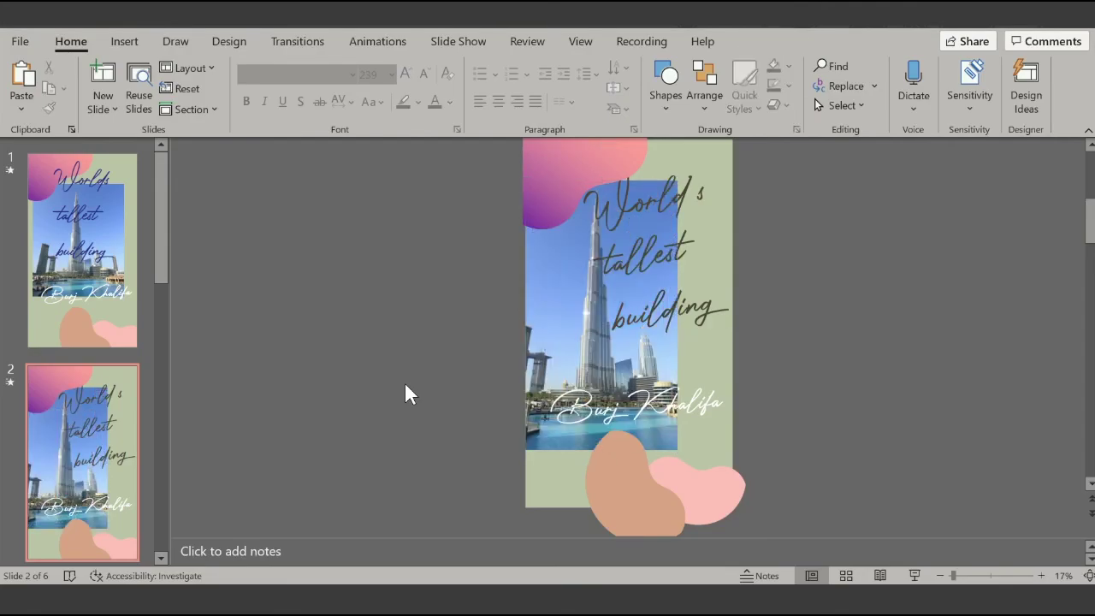
Step: Delete the original first slide, leaving five slides
{"action": "scroll", "coordinate": [72, 458], "scroll_direction": "down", "scroll_amount": 5}
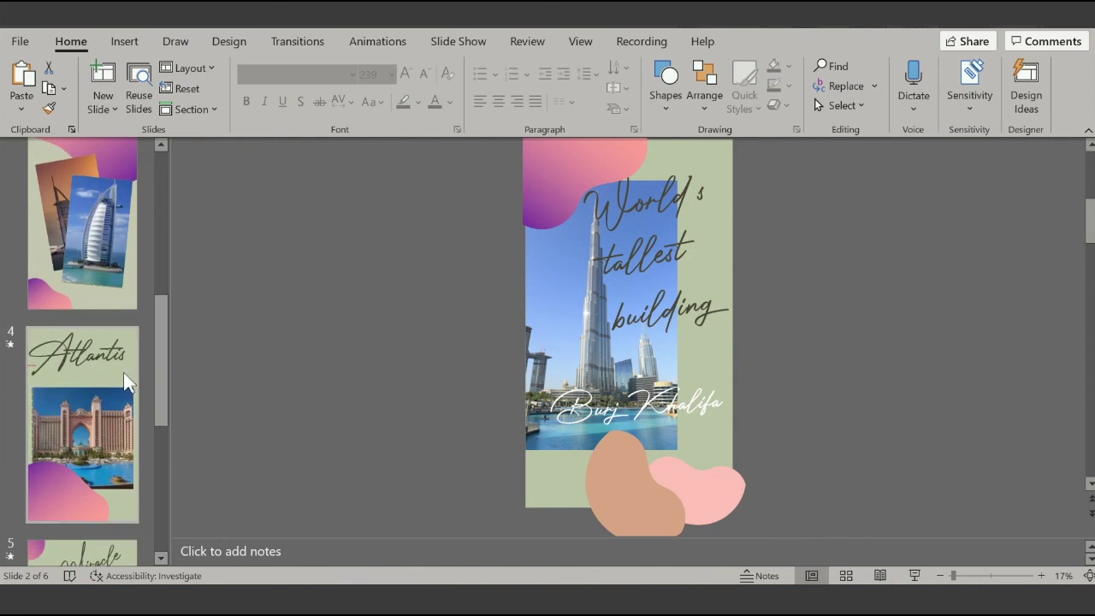
{"action": "scroll", "coordinate": [69, 419], "scroll_direction": "up", "scroll_amount": 5}
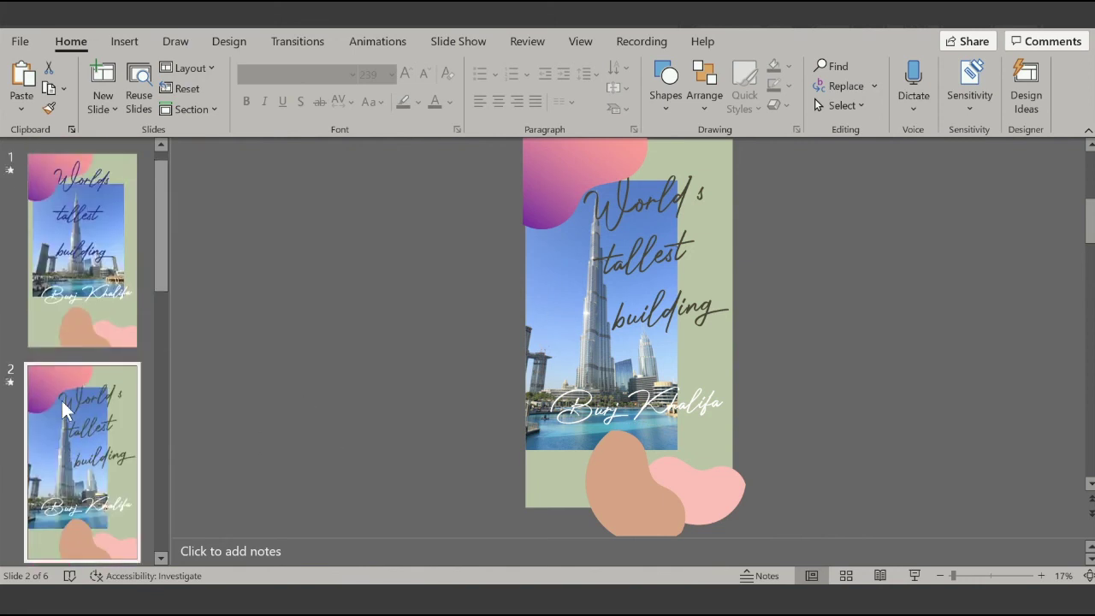
{"action": "left_click", "coordinate": [92, 280]}
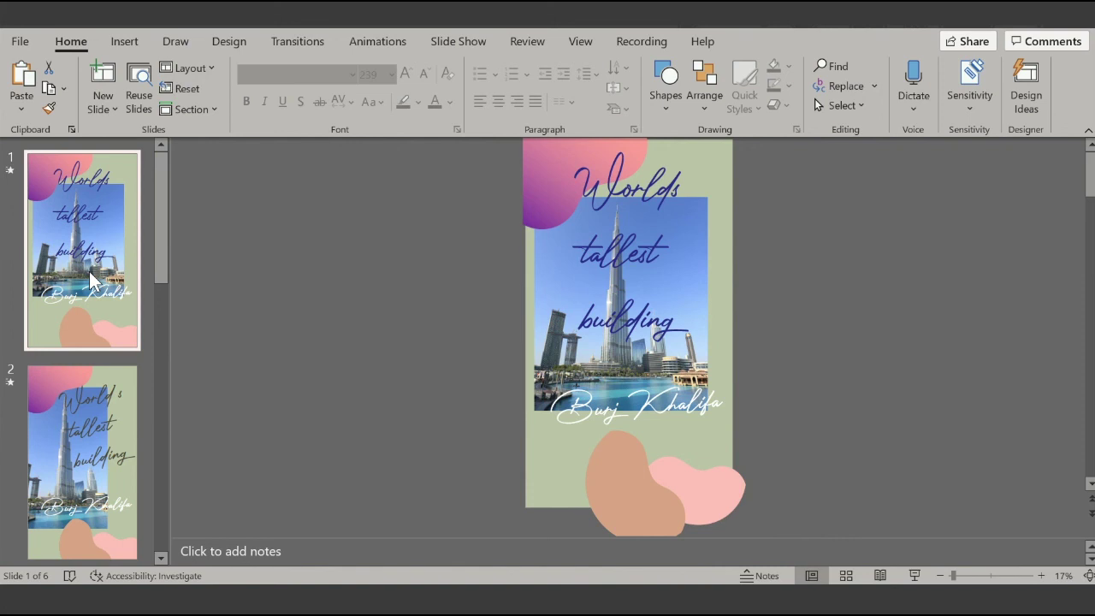
{"action": "key", "text": "Delete"}
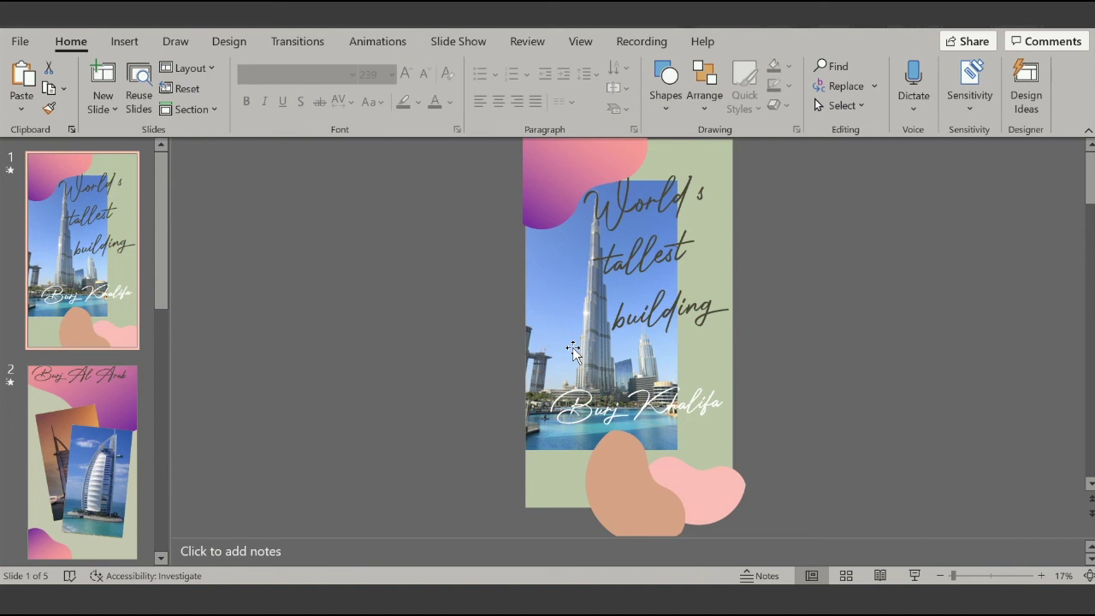
{"action": "left_click", "coordinate": [648, 218]}
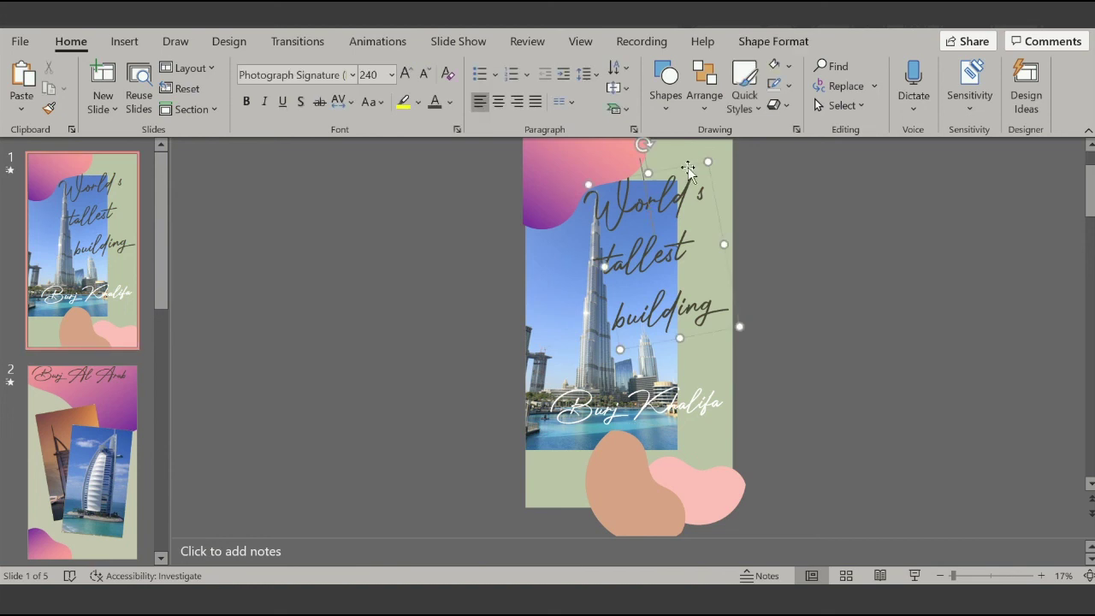
Step: Review the title animation's Effect Options on the Animations tab without changing them
{"action": "left_click", "coordinate": [396, 47]}
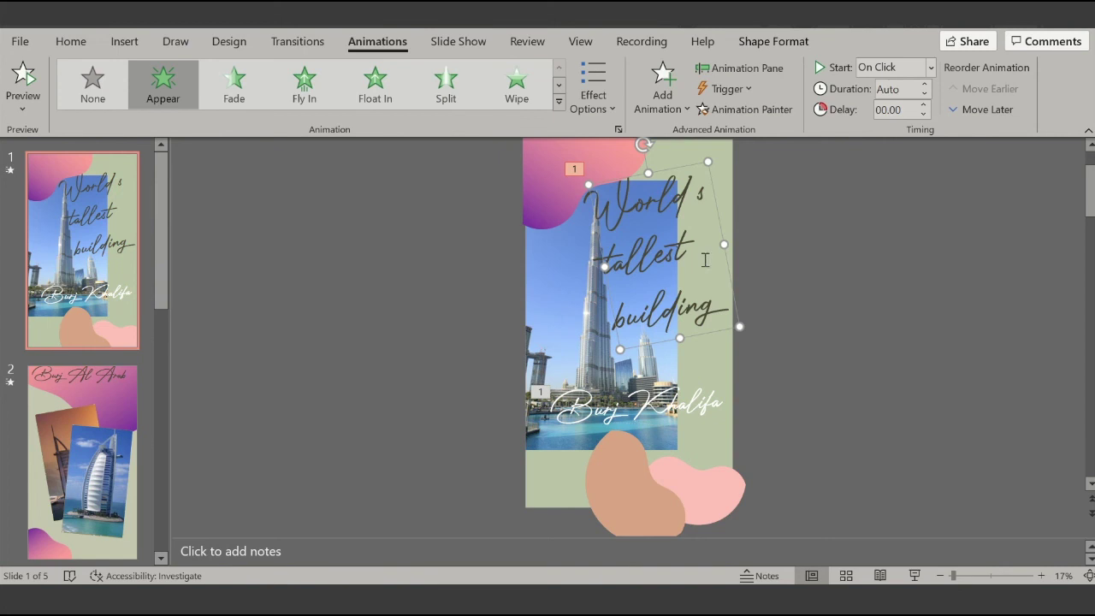
{"action": "left_click", "coordinate": [617, 112]}
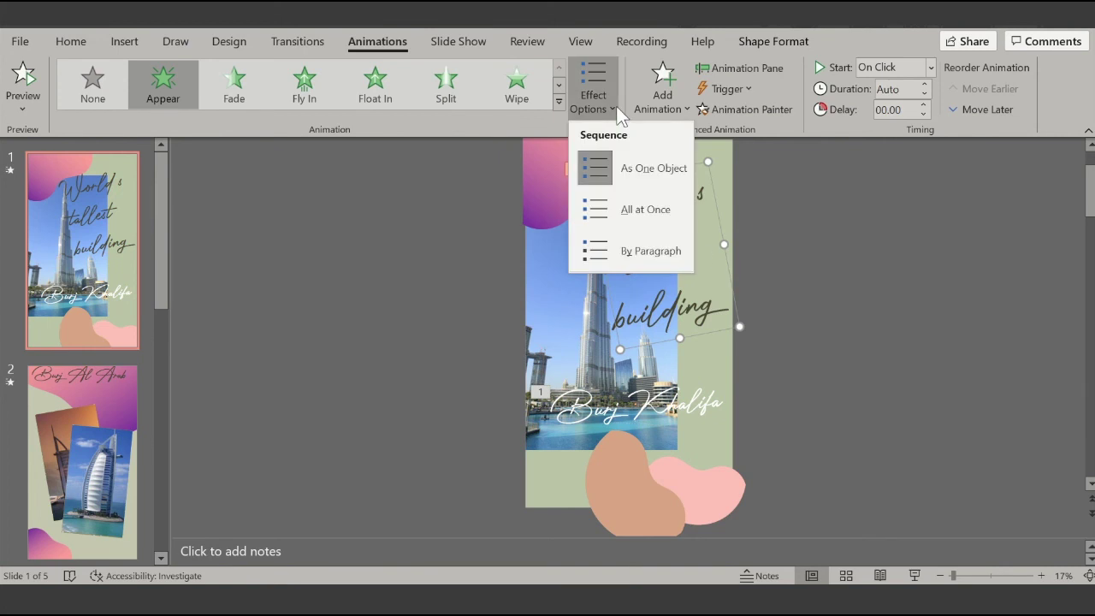
{"action": "left_click", "coordinate": [430, 314]}
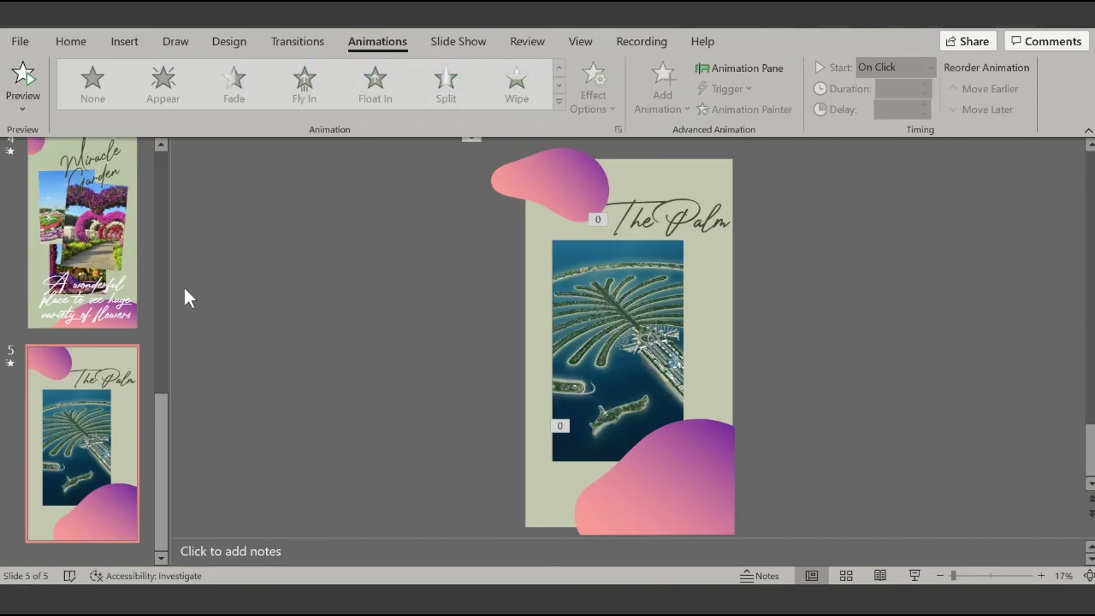
Step: Check the animations on slide 4 and the Burj Al Arab slide, ending back on slide 1
{"action": "left_click", "coordinate": [111, 257]}
{"action": "scroll", "coordinate": [111, 257], "scroll_direction": "up", "scroll_amount": 5}
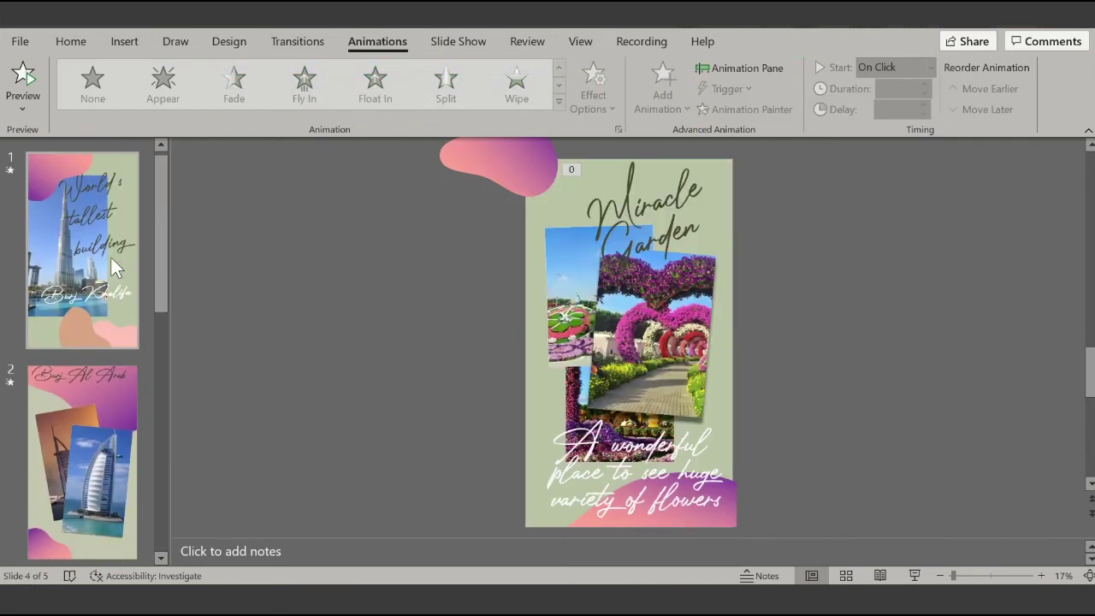
{"action": "left_click", "coordinate": [112, 257]}
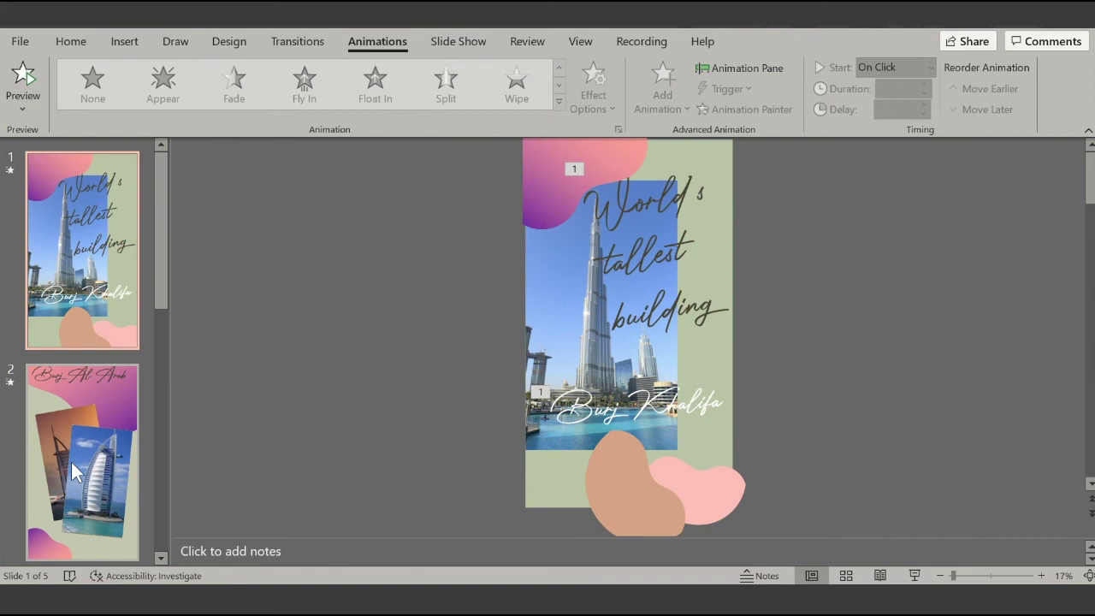
{"action": "left_click", "coordinate": [71, 462]}
{"action": "left_click", "coordinate": [70, 272]}
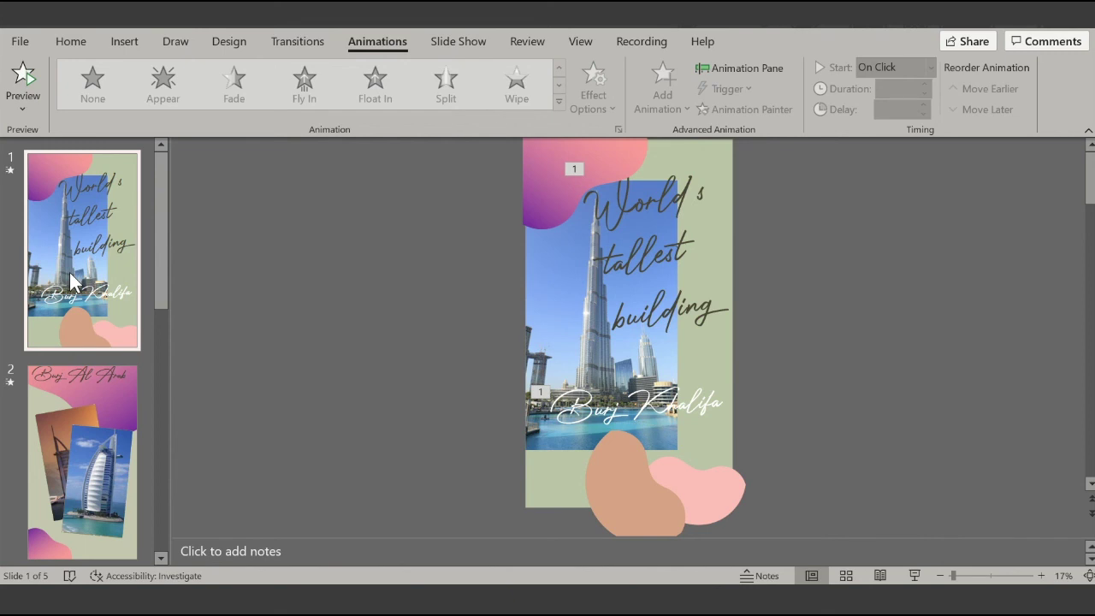
Step: Set up a Full HD (1080p) video export at 2 seconds per slide and create it
{"action": "left_click", "coordinate": [21, 44]}
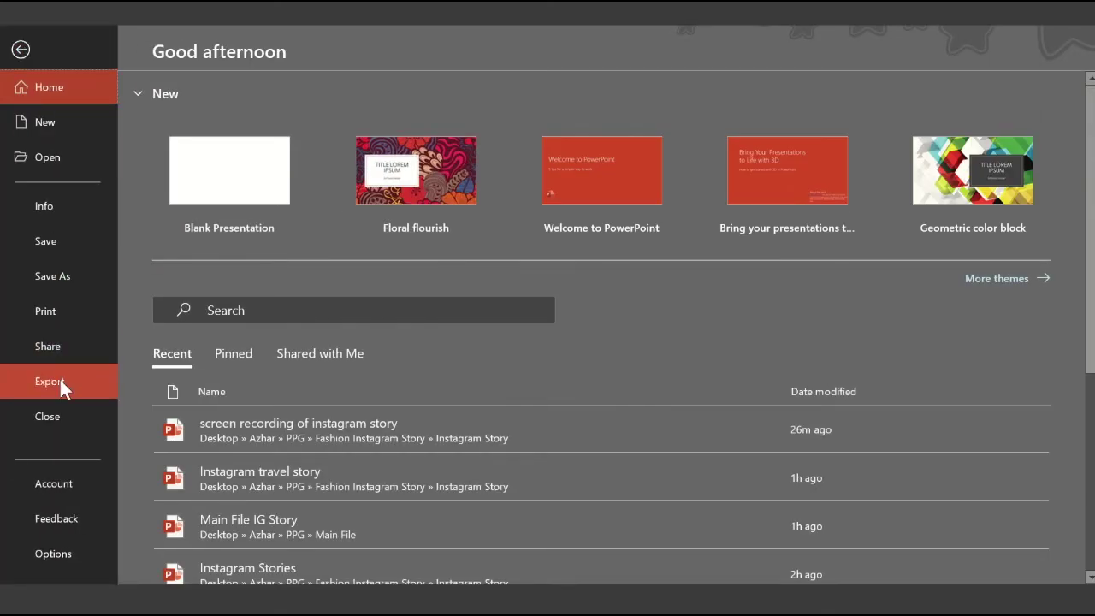
{"action": "left_click", "coordinate": [60, 379]}
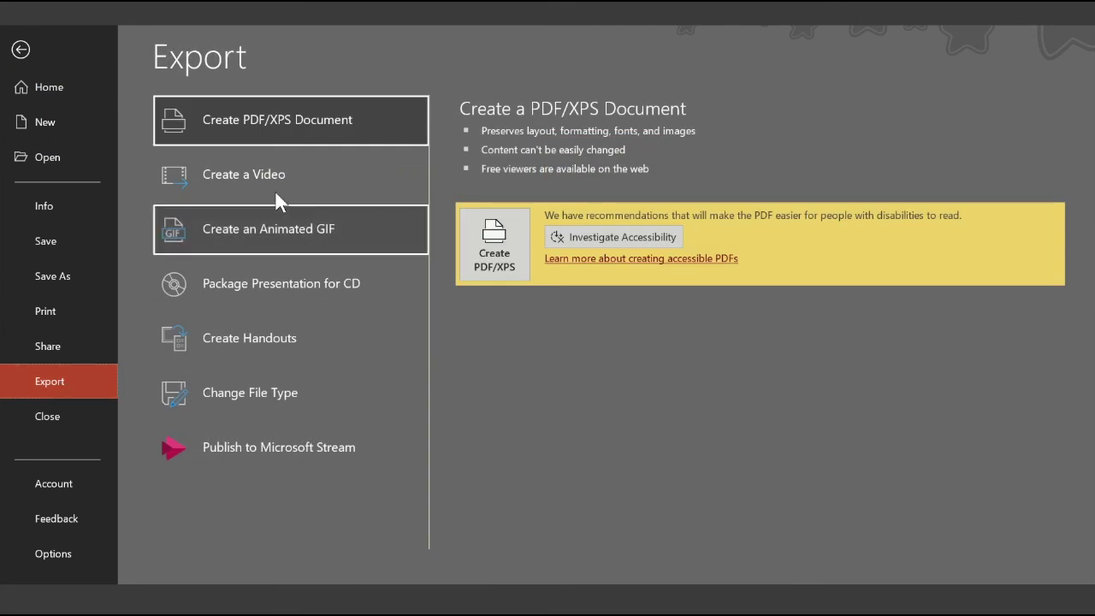
{"action": "left_click", "coordinate": [279, 185]}
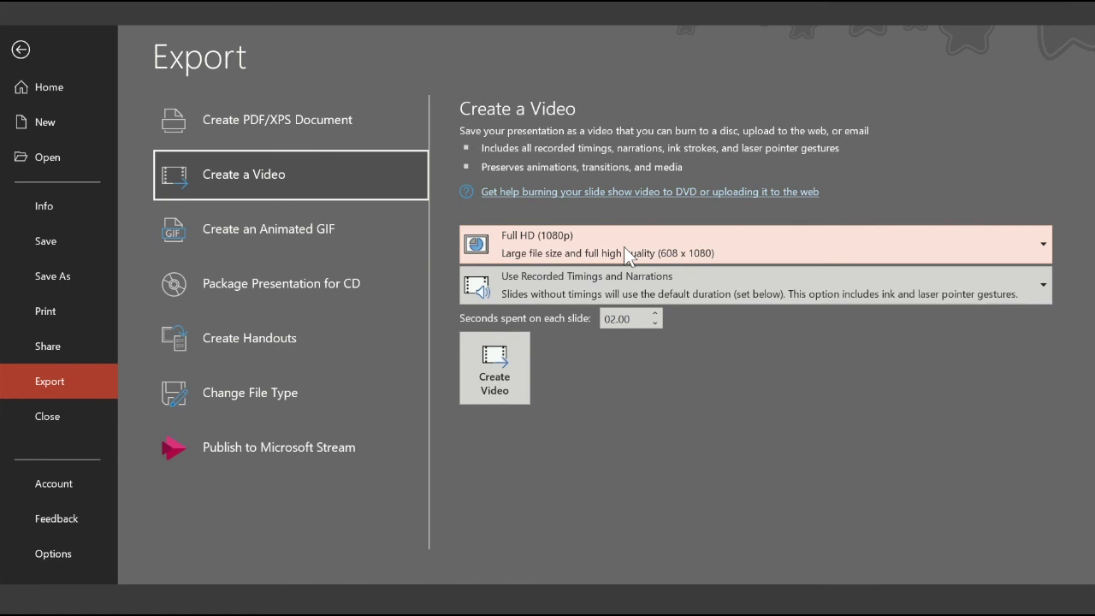
{"action": "left_click", "coordinate": [657, 313]}
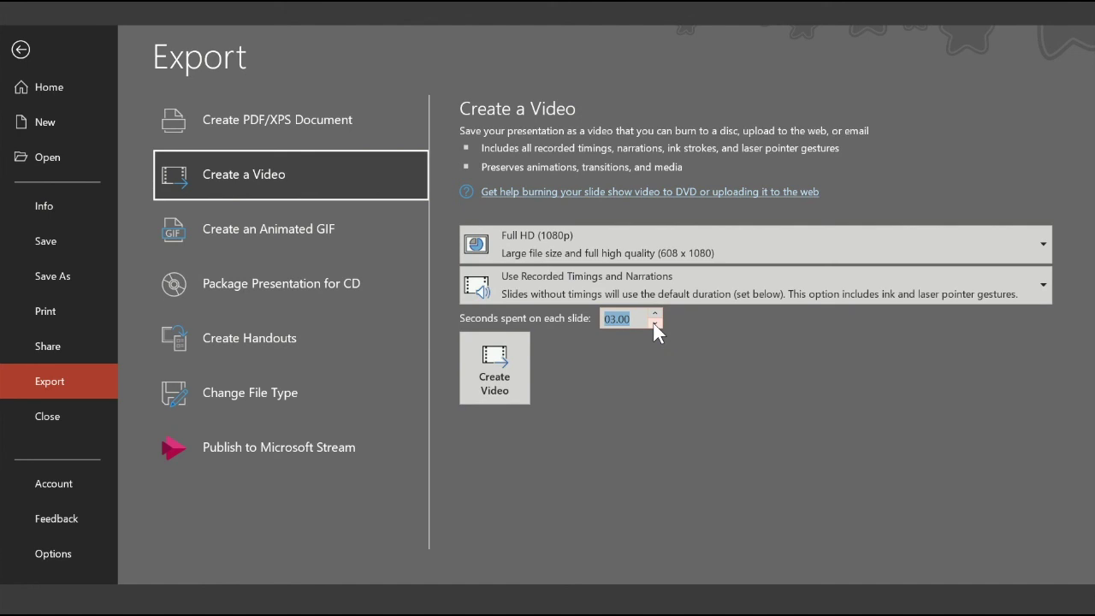
{"action": "left_click", "coordinate": [508, 380]}
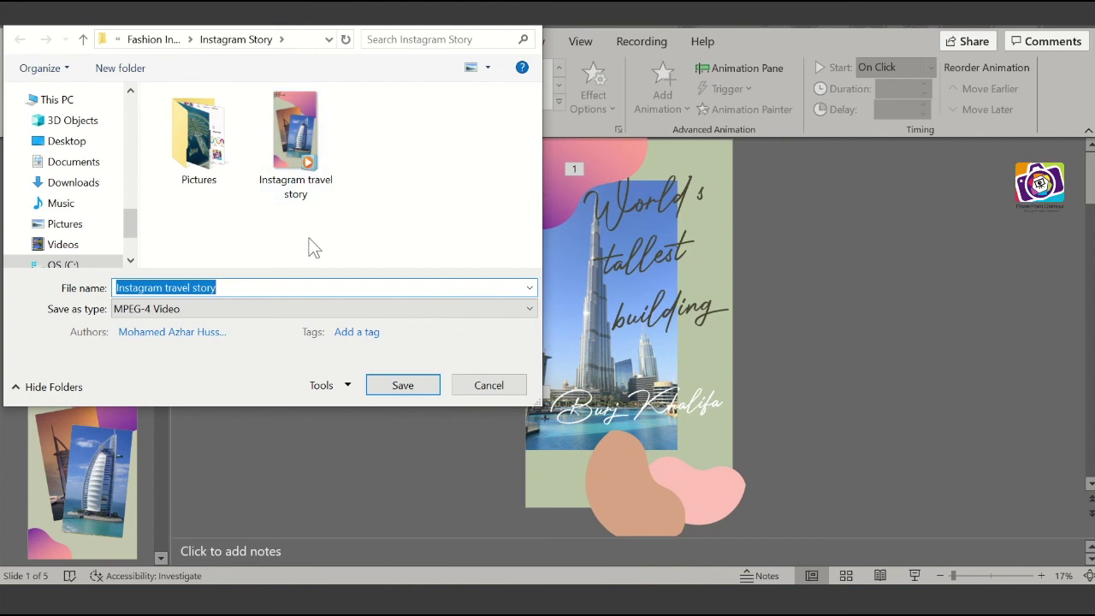
Step: Save the MPEG-4 video as 'Instagram travel story 2'
{"action": "left_click", "coordinate": [230, 287]}
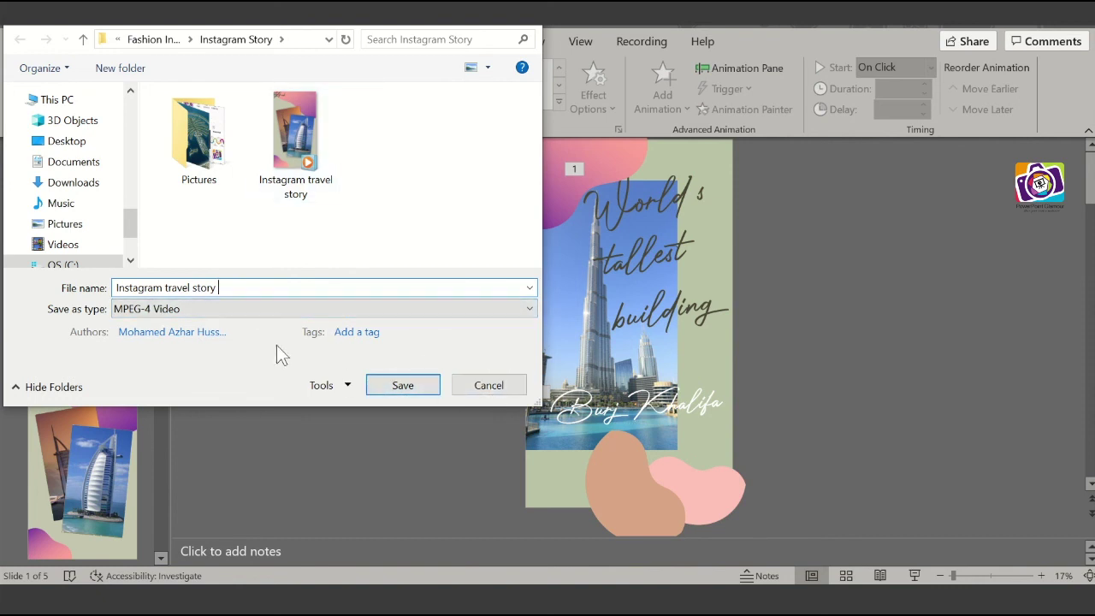
{"action": "type", "text": "2"}
{"action": "left_click", "coordinate": [401, 386]}
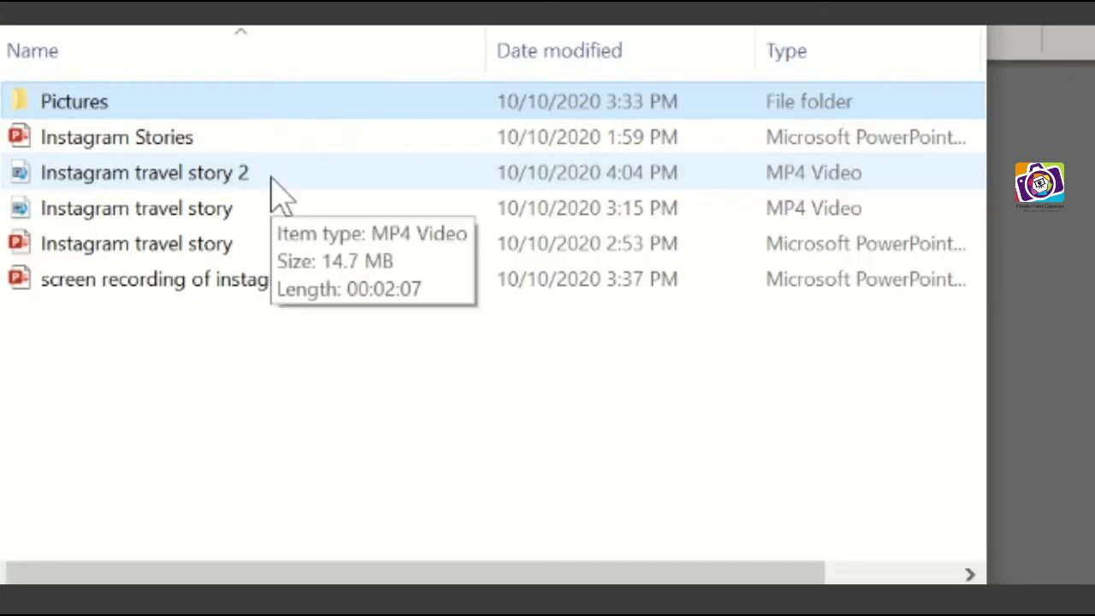
Step: Play the exported 'Instagram travel story 2' MP4 and shift the player window right
{"action": "double_click", "coordinate": [278, 193]}
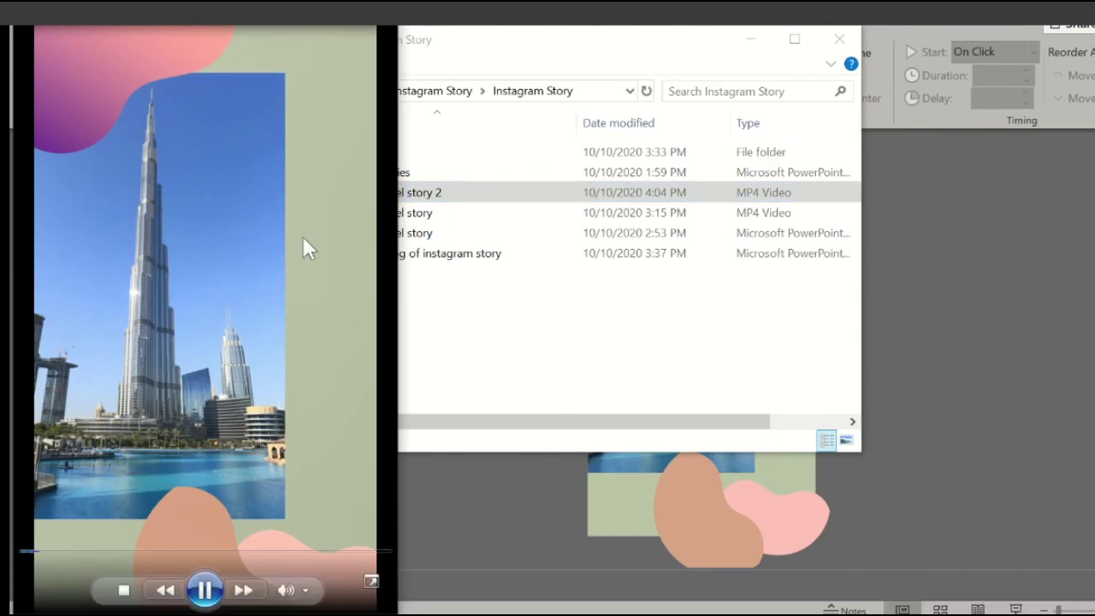
{"action": "left_click_drag", "start_coordinate": [183, 378], "coordinate": [286, 383]}
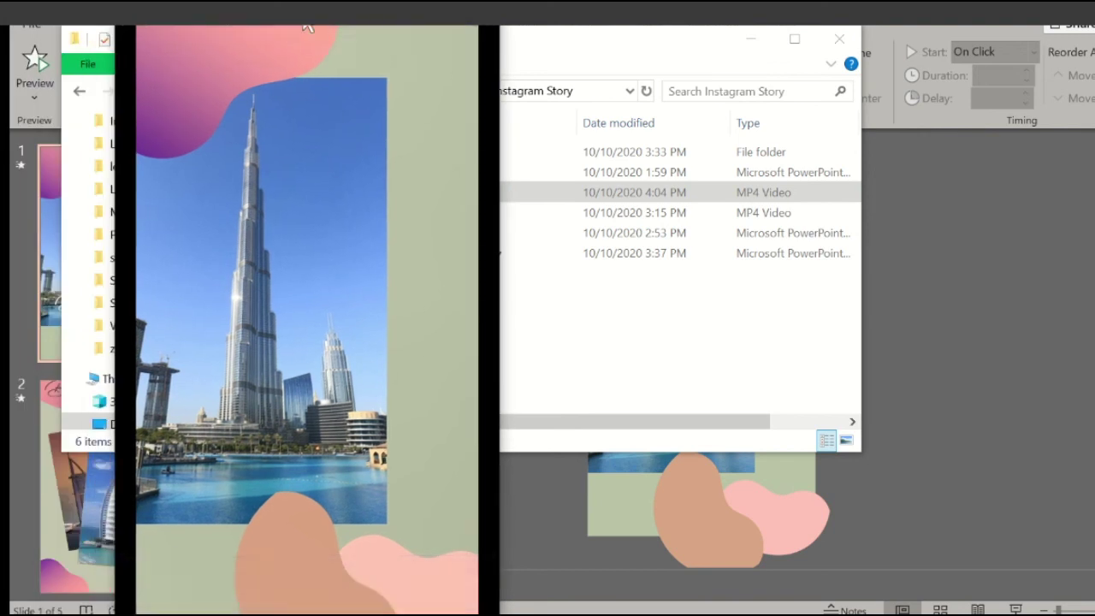